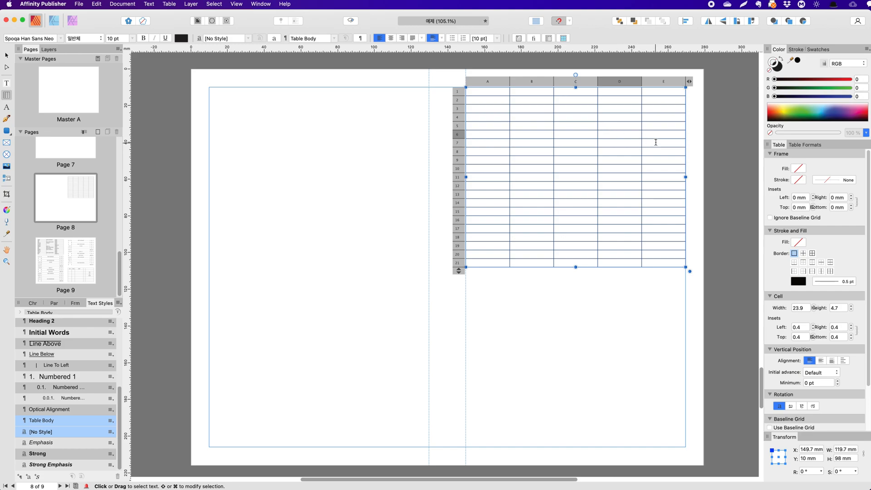
# Set the number of columns in the table on page 8 to 3
pyautogui.click(576, 108)
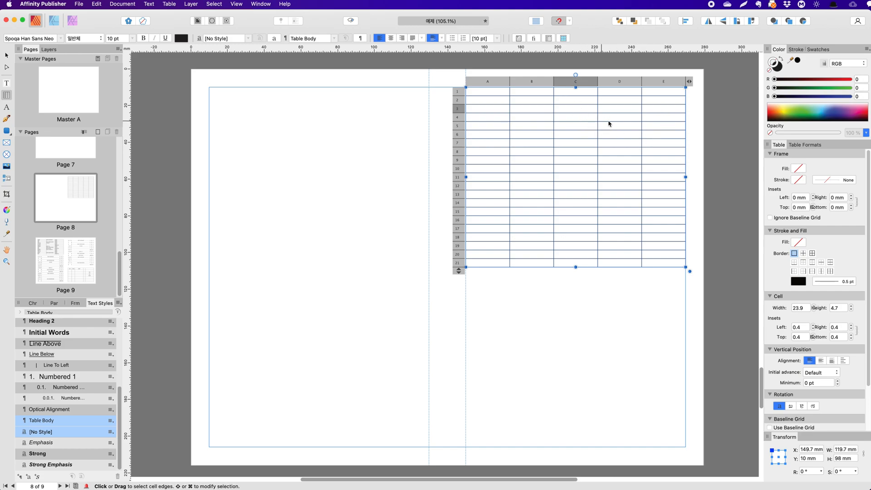
pyautogui.click(690, 82)
pyautogui.moveTo(697, 89); pyautogui.dragTo(692, 89)
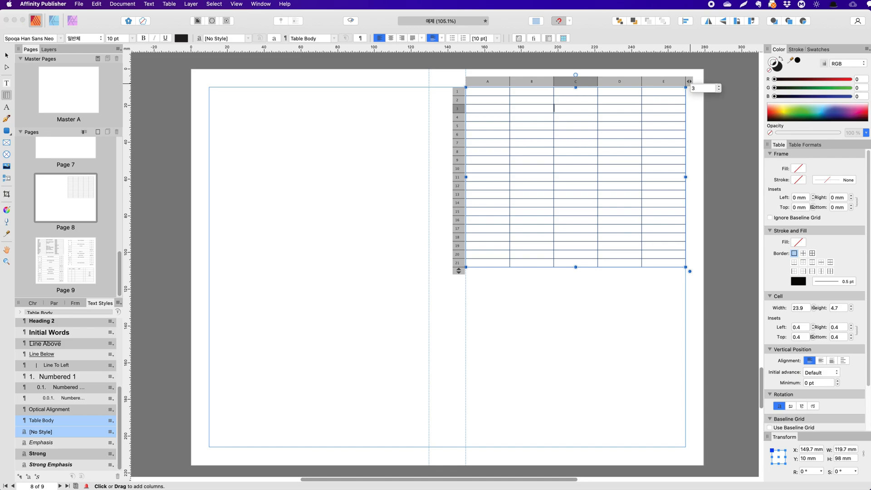
pyautogui.write('3')
pyautogui.press('Return')
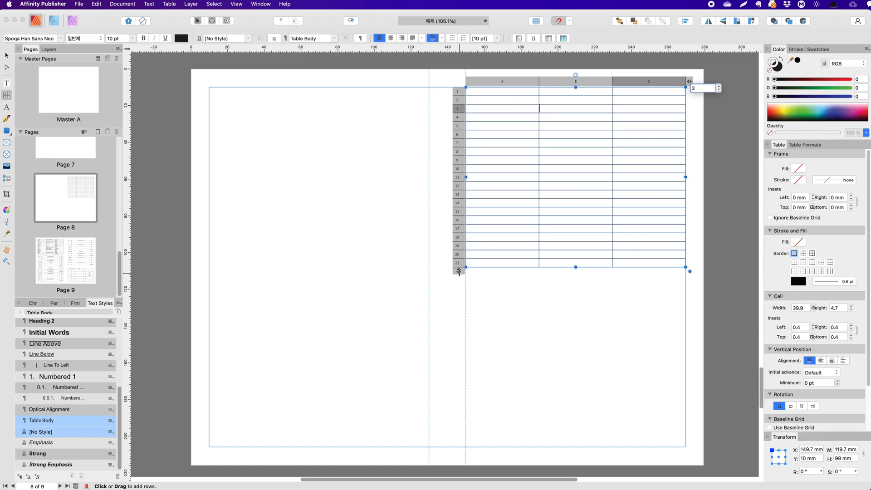
# Set the number of rows in the table to 14
pyautogui.click(459, 271)
pyautogui.moveTo(465, 276); pyautogui.dragTo(453, 275)
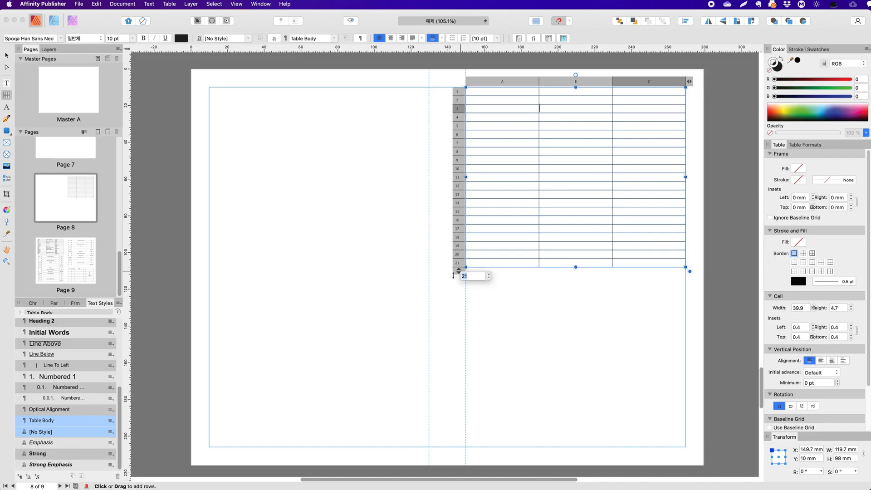
pyautogui.write('1')
pyautogui.press('Return')
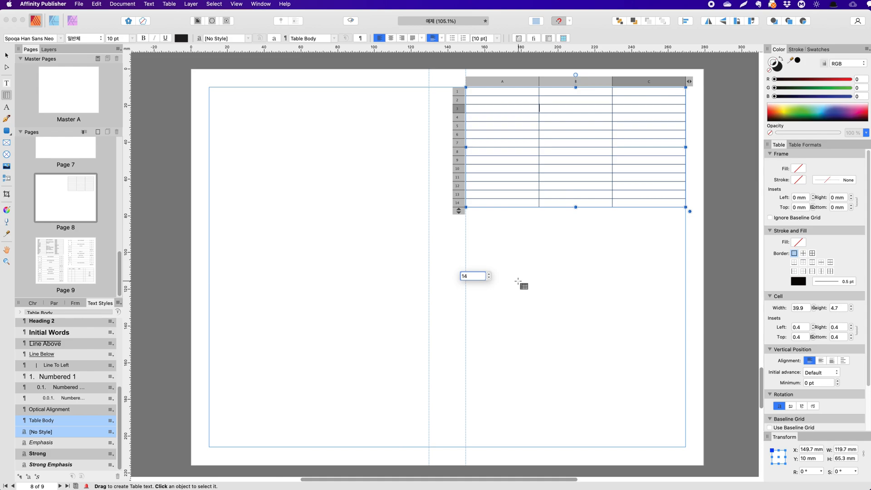
# Fill the table with the worship order, from 입례송 to 축도, and stretch it downward to a height of about 135 mm
pyautogui.write('입례송\t찬송가 2장 (통 6장)\t다같이 기원\t\t집례자 찬양\t찬송가 20장 (통 41장)\t다같이 신앙고백\t사도신경\t다같이 주기도문\t\t다같이 대표기도\t\t홍길동 집사 성경봉독\t창세기 1:1\t집례자 찬양\t찬송가 79장 (통 40장)\t다같이 설교\t창조의 하나님\t유일한 목사 헌금영가\t찬송가 1장 (통 1장)\t다같이 봉헌기도\t\t집례자 교회소식\t\t집례자 결단송\t찬송가 84장 (통 96장)\t다같이 축도\t\t유일한 목사')
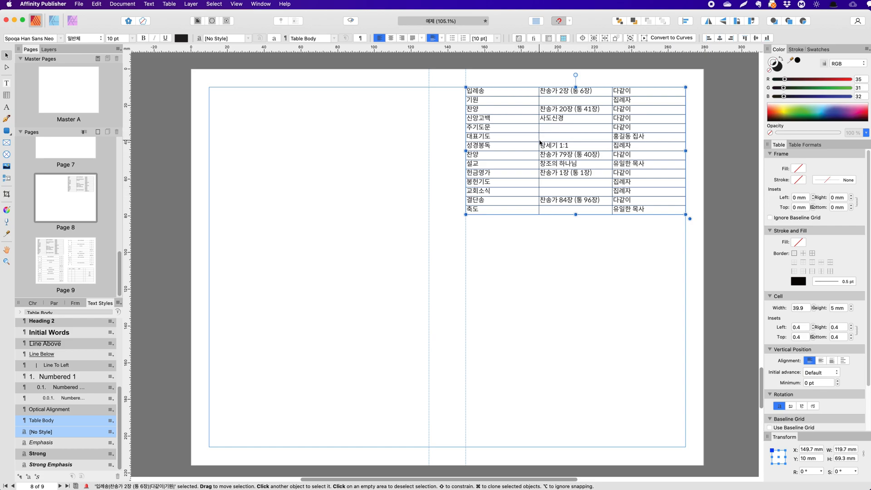
pyautogui.doubleClick(514, 92)
pyautogui.moveTo(576, 216); pyautogui.dragTo(585, 336)
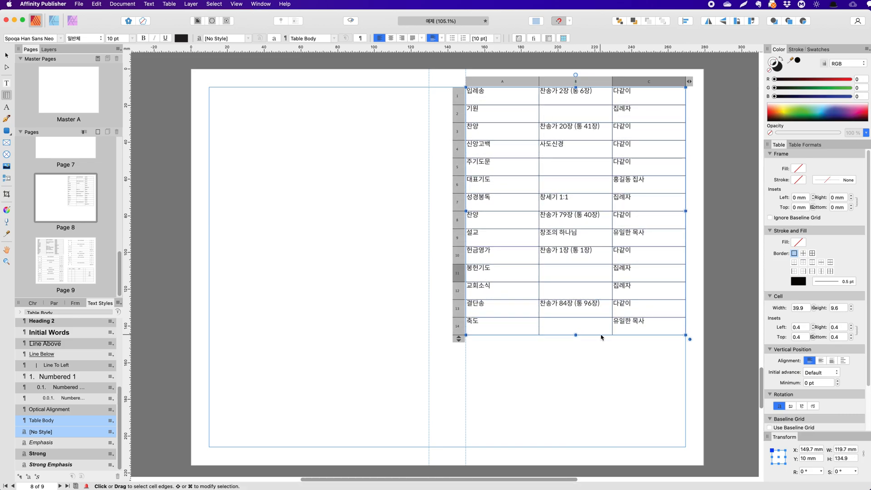
# Vertically centre the text in rows 1 to 13 of column A and in all of column B
pyautogui.click(489, 161)
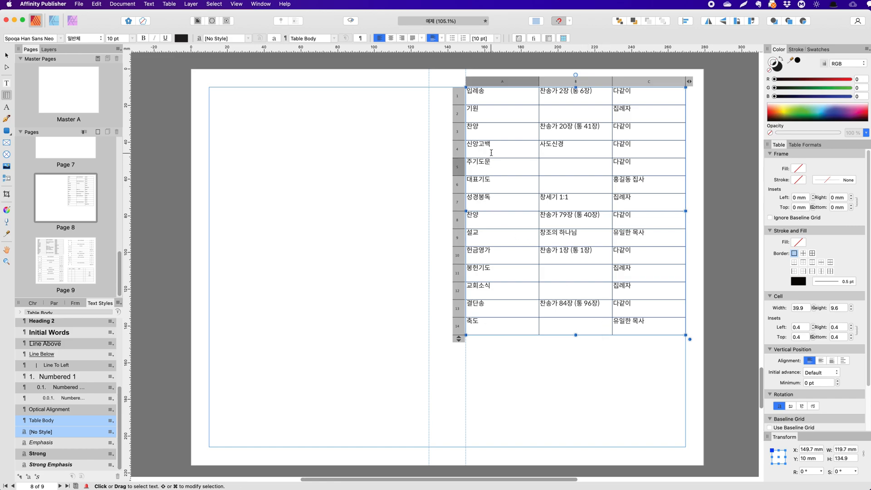
pyautogui.click(494, 94)
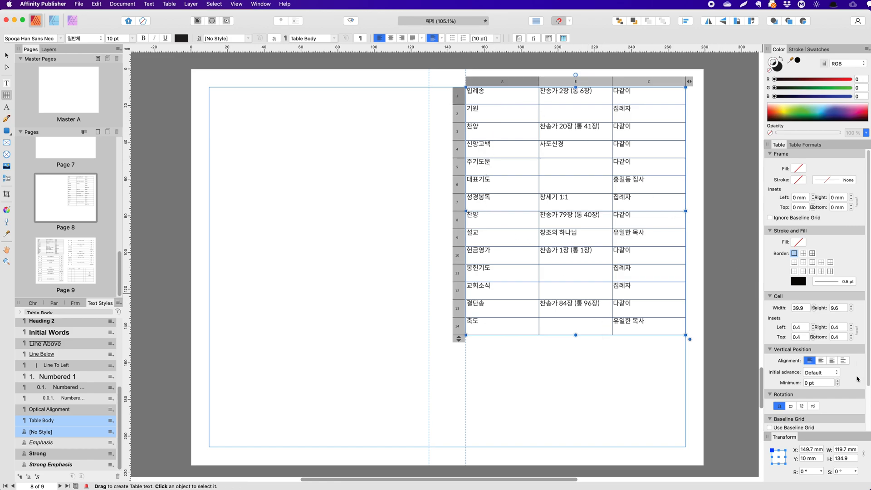
pyautogui.click(823, 362)
pyautogui.moveTo(499, 115); pyautogui.dragTo(504, 309)
pyautogui.click(822, 361)
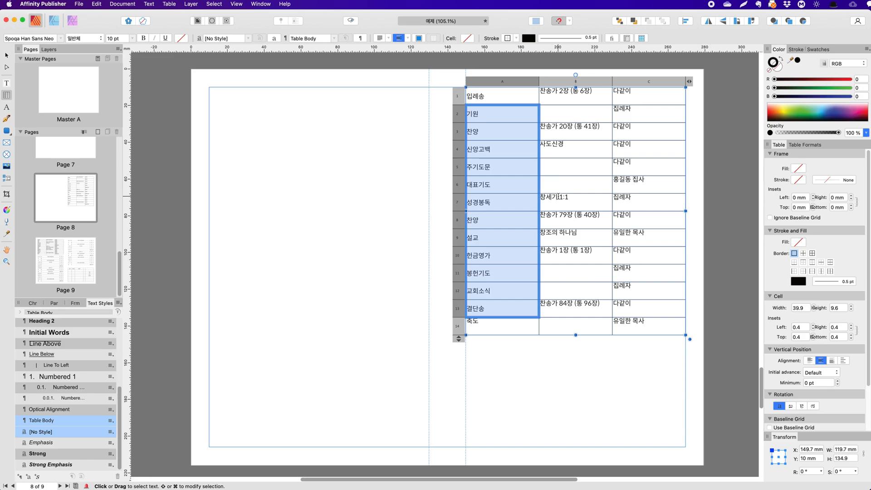
pyautogui.click(561, 82)
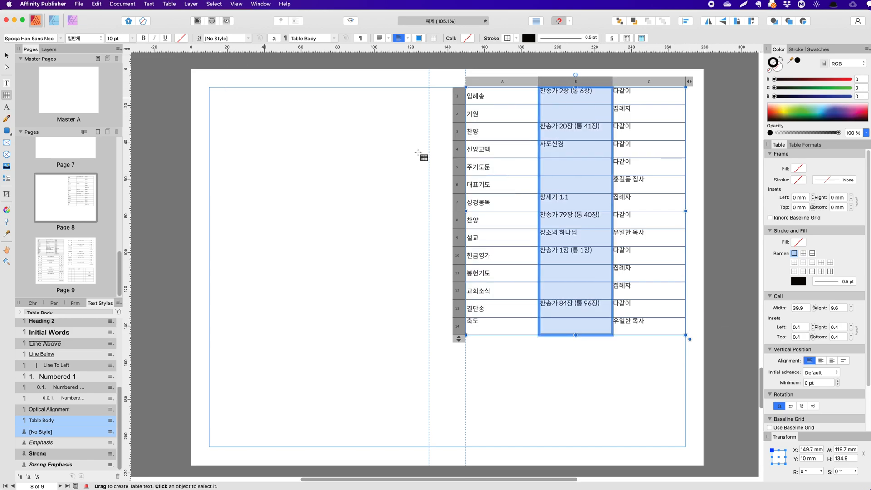
pyautogui.click(821, 361)
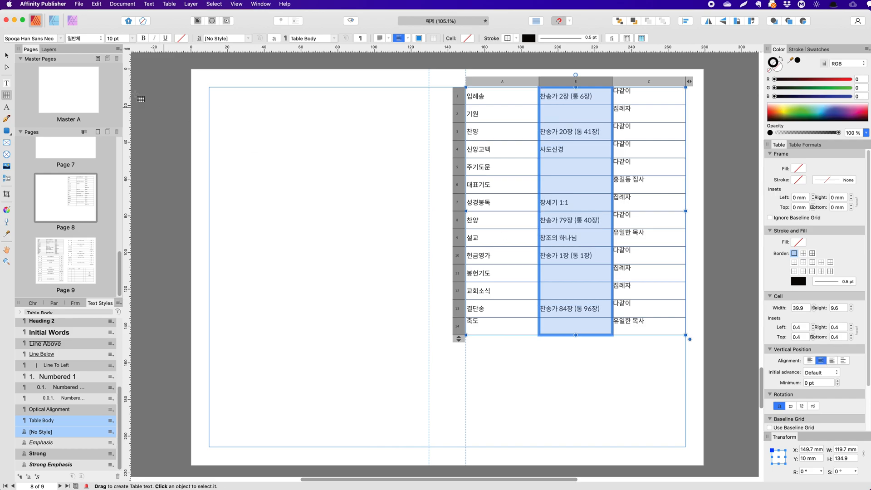
# Vertically centre the text in all cells by applying the alignment to the whole table object, and deselect it
pyautogui.click(6, 55)
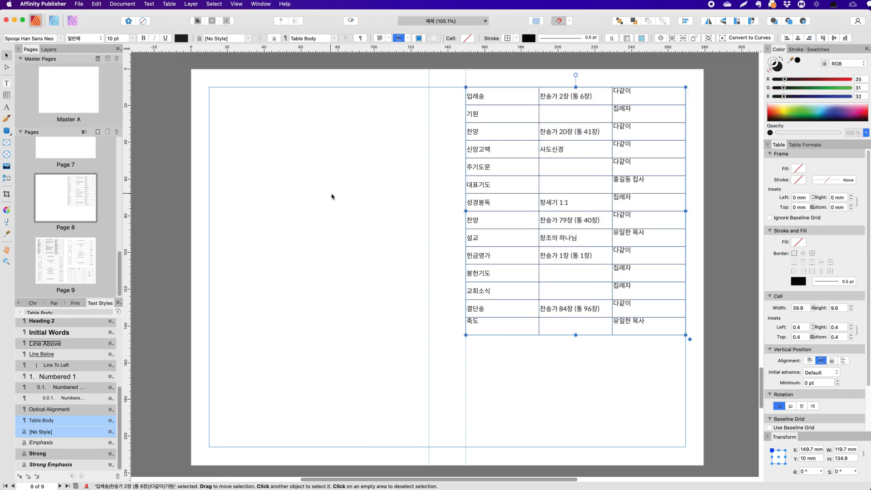
pyautogui.click(822, 361)
pyautogui.click(545, 390)
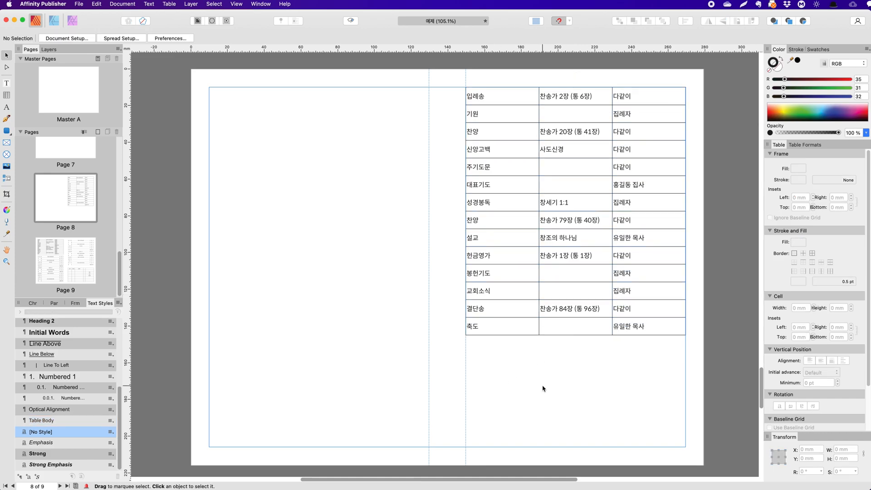
# Centre the paragraphs in column B horizontally and right-align those in column C
pyautogui.click(495, 101)
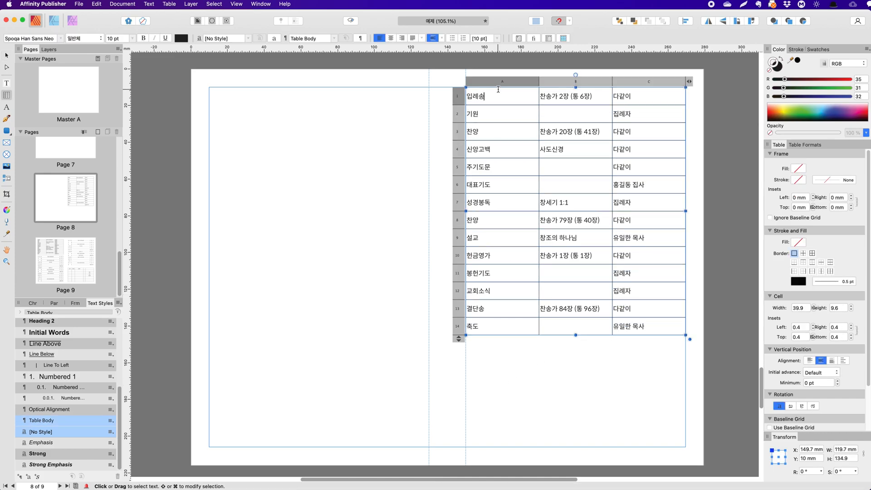
pyautogui.click(498, 83)
pyautogui.click(52, 303)
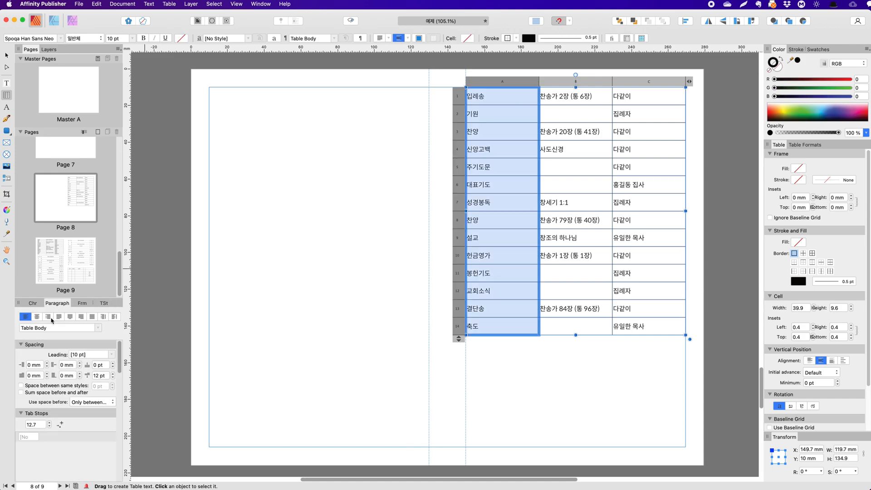
pyautogui.click(604, 84)
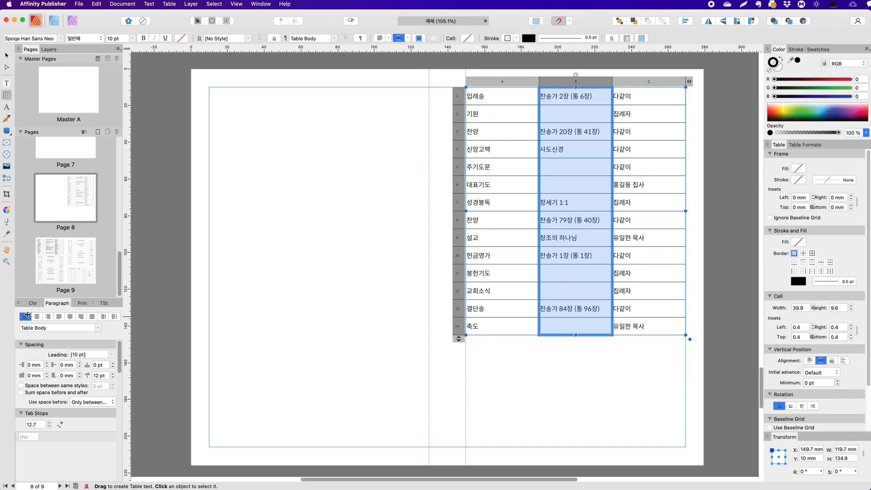
pyautogui.click(37, 316)
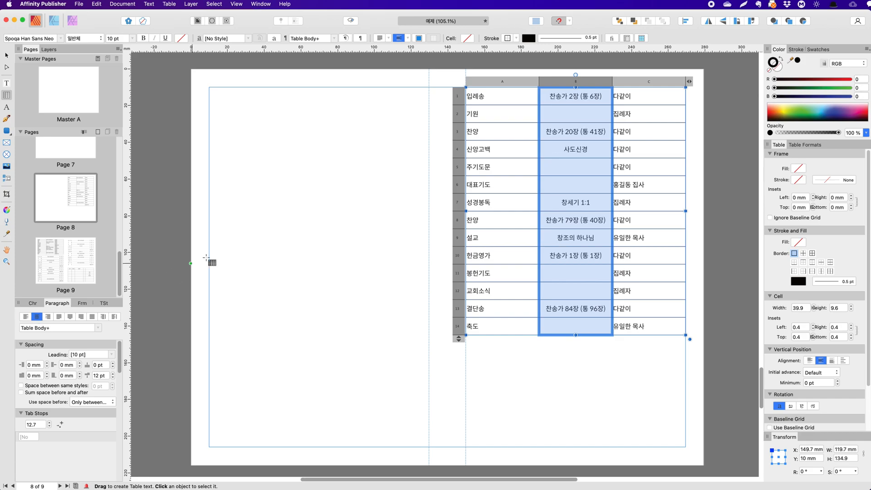
pyautogui.click(638, 85)
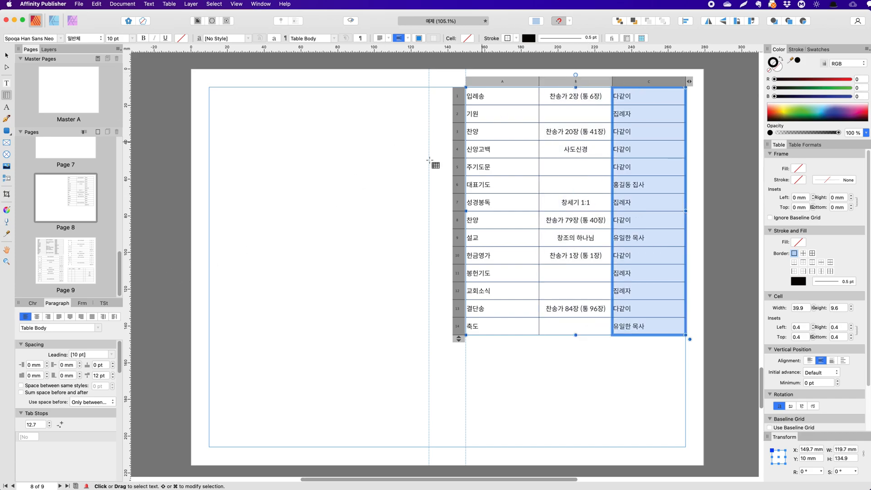
pyautogui.click(47, 317)
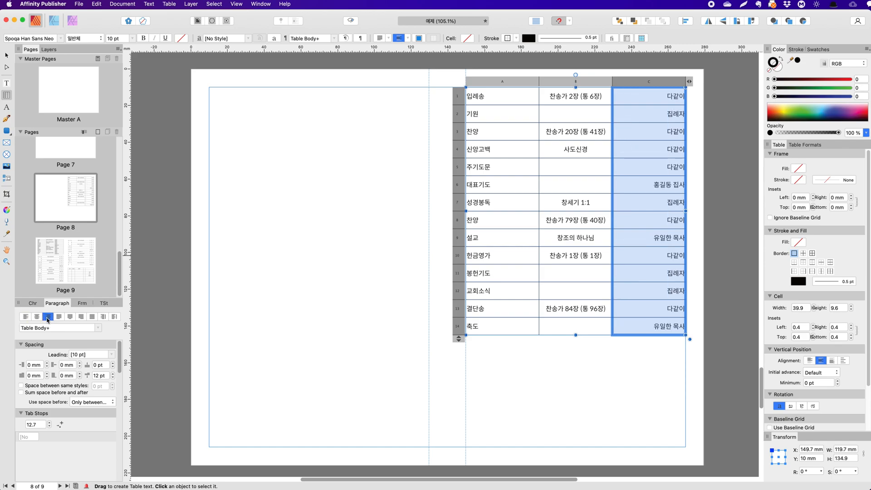
pyautogui.click(458, 167)
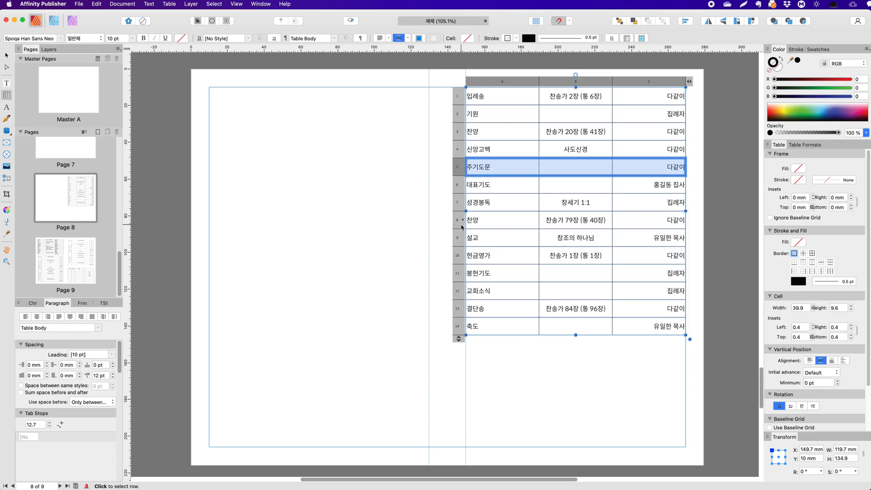
pyautogui.click(459, 222)
pyautogui.click(461, 258)
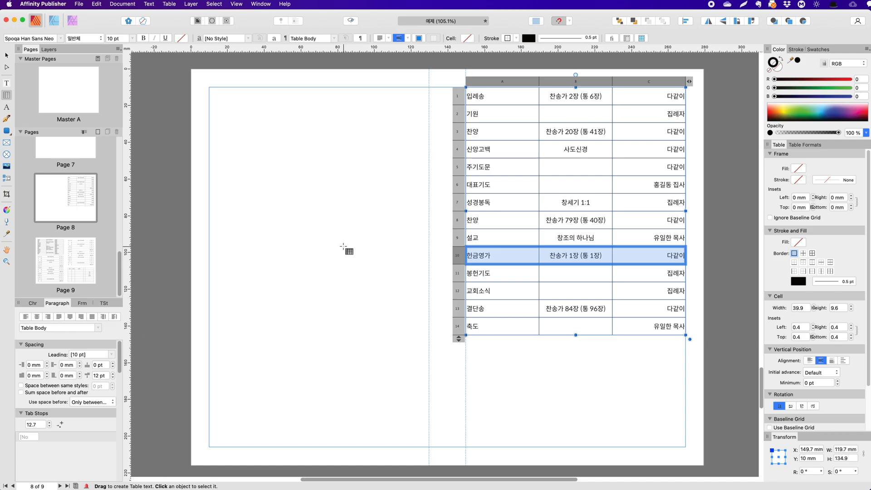
# Narrow columns A and C by moving their borders with column B, and set column A's width to 20 mm
pyautogui.click(507, 83)
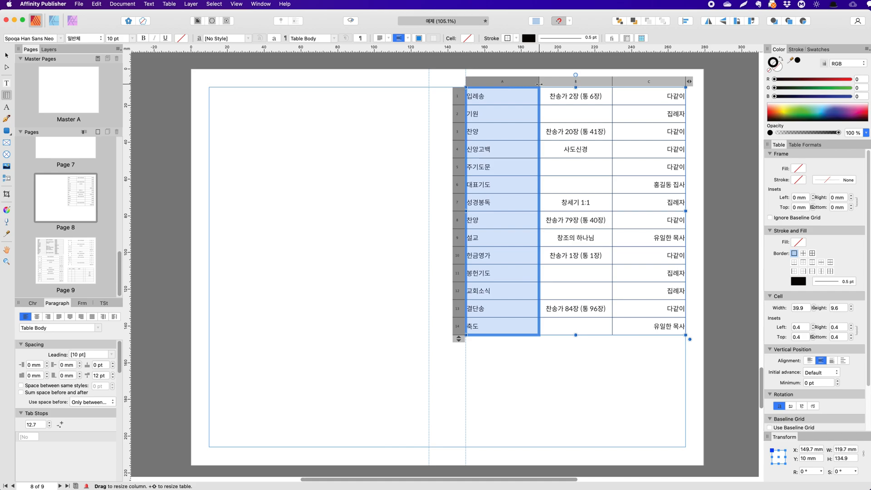
pyautogui.moveTo(539, 84); pyautogui.dragTo(510, 83)
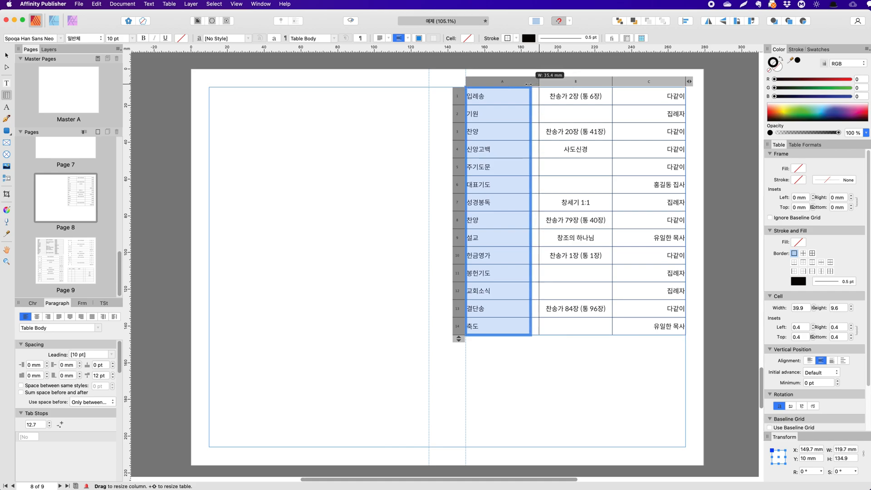
pyautogui.moveTo(613, 83); pyautogui.dragTo(648, 87)
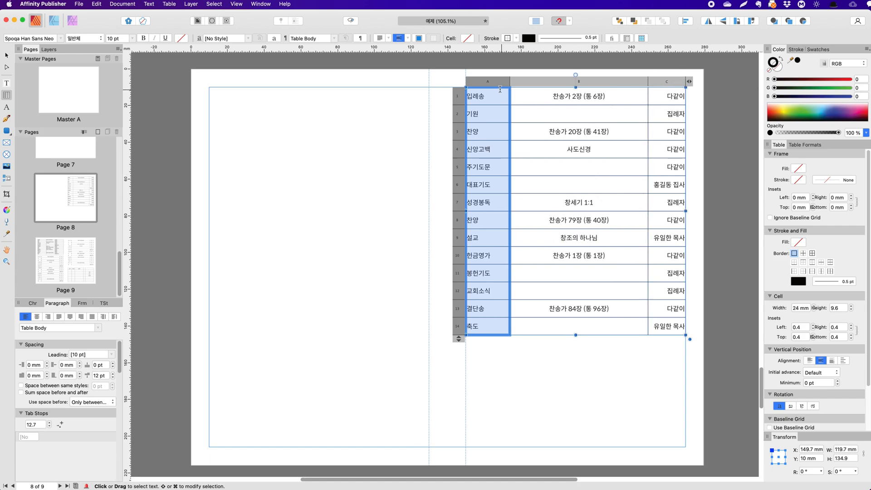
pyautogui.click(808, 308)
pyautogui.write('20')
pyautogui.press('Return')
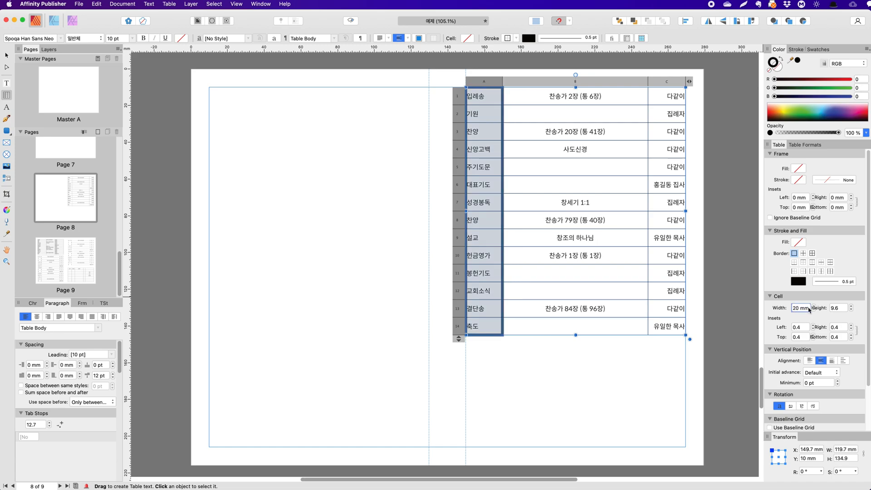
# Set column B's width to 79.7 mm and check the widths of all three columns
pyautogui.click(608, 85)
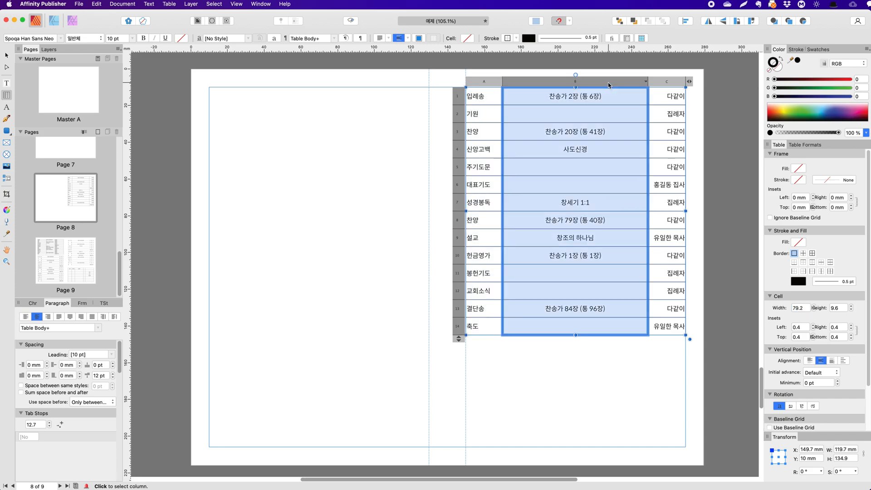
pyautogui.click(801, 308)
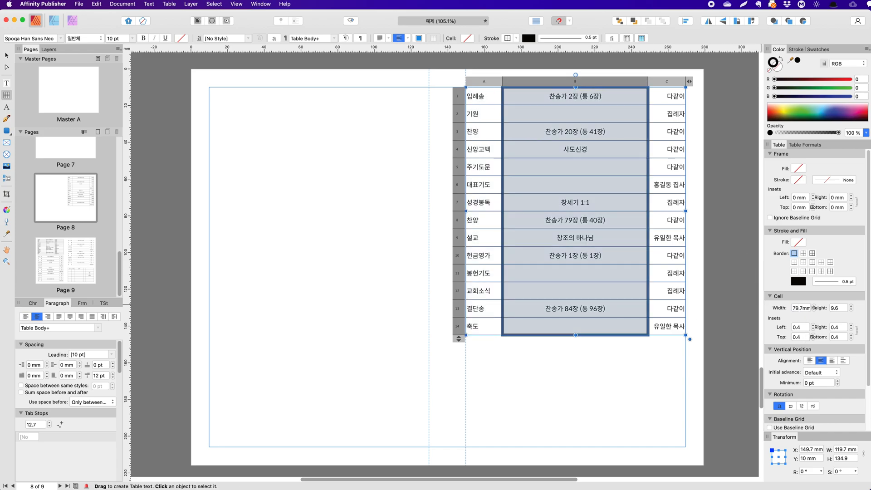
pyautogui.press('Return')
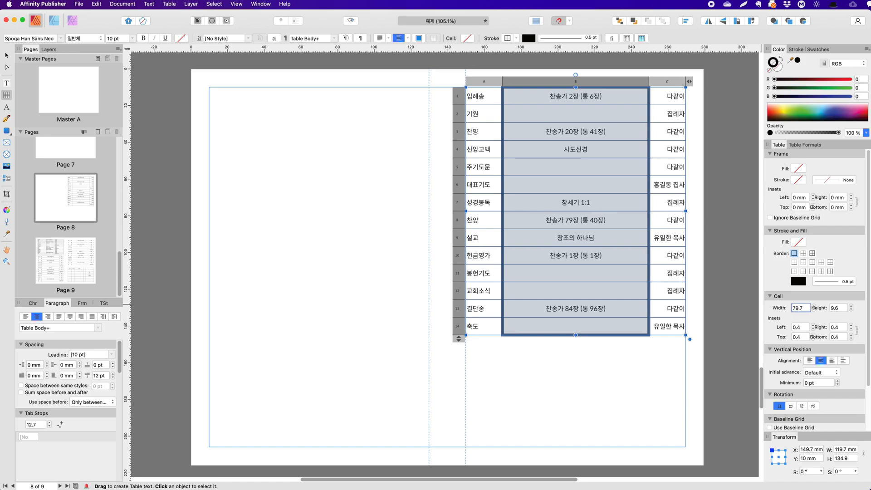
pyautogui.click(668, 84)
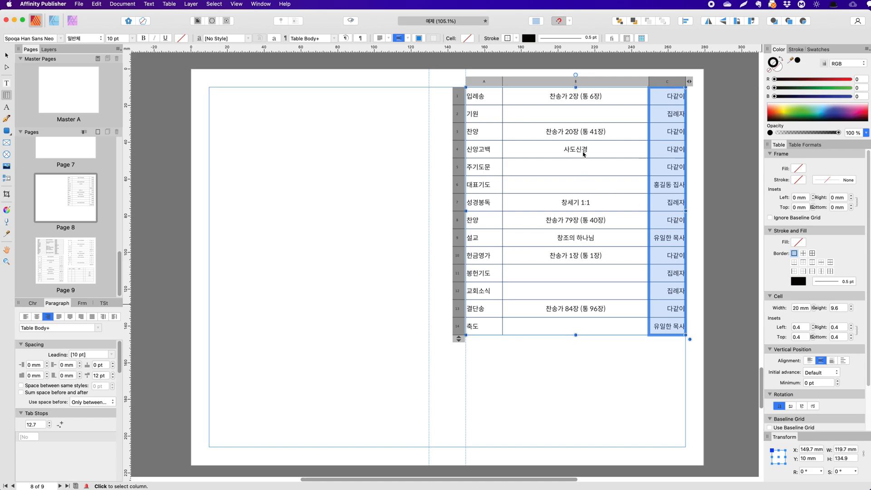
pyautogui.click(489, 84)
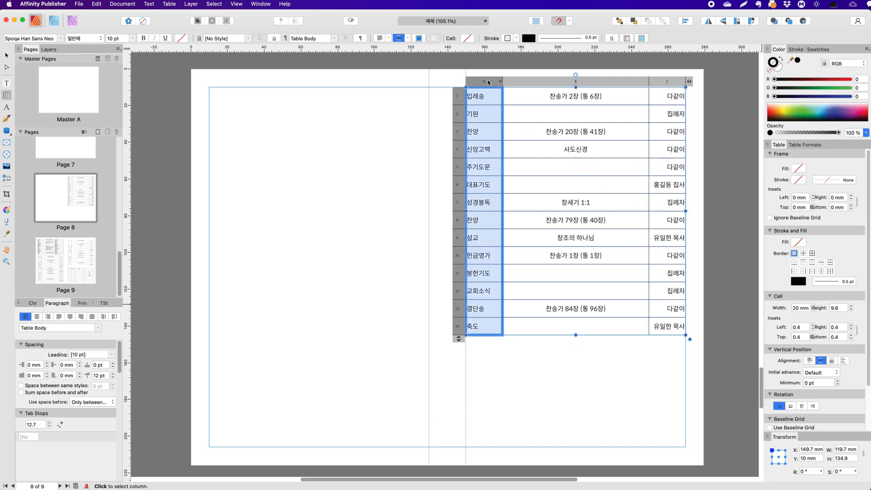
pyautogui.click(569, 81)
pyautogui.click(667, 84)
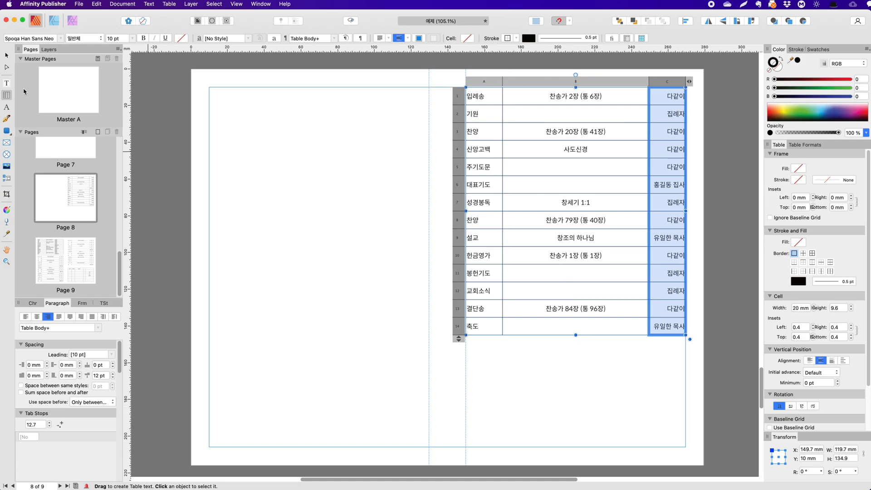
# Apply a 10 pt text size to the whole table and place the text cursor in the first cell of column B
pyautogui.click(8, 56)
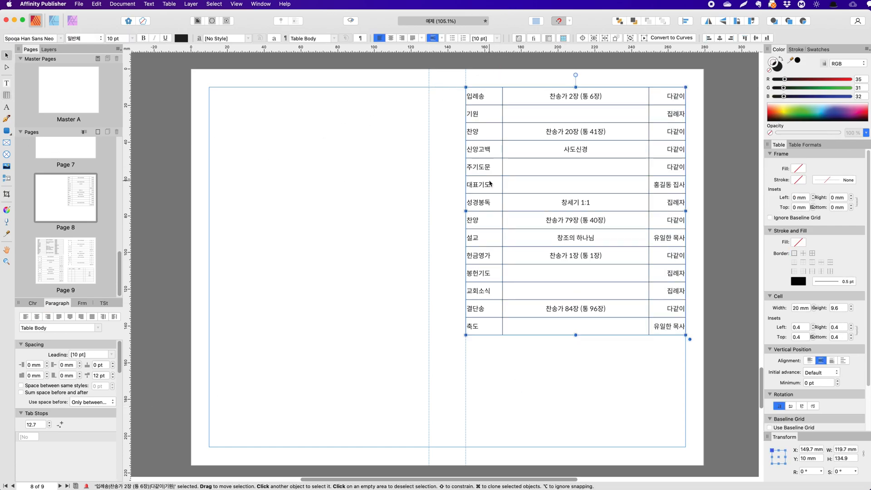
pyautogui.click(27, 304)
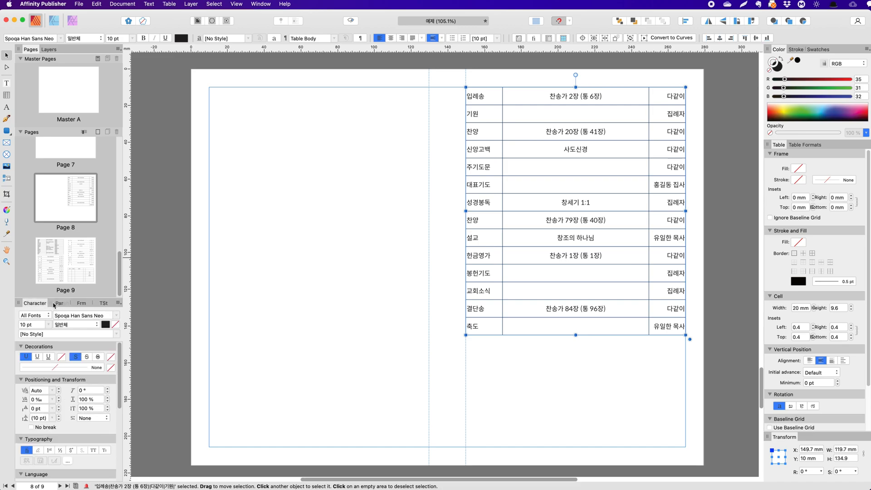
pyautogui.click(38, 326)
pyautogui.press('Return')
pyautogui.doubleClick(551, 96)
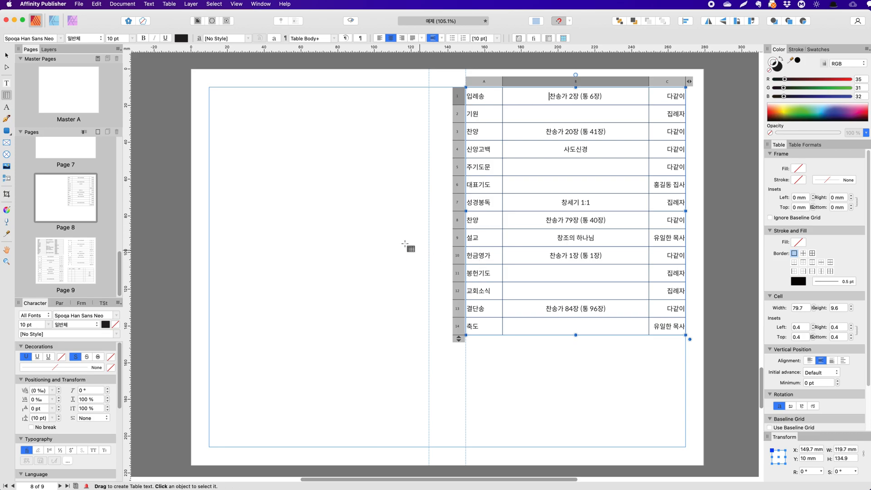
# Set all four paragraph indent values of the whole table to 1 mm
pyautogui.click(6, 56)
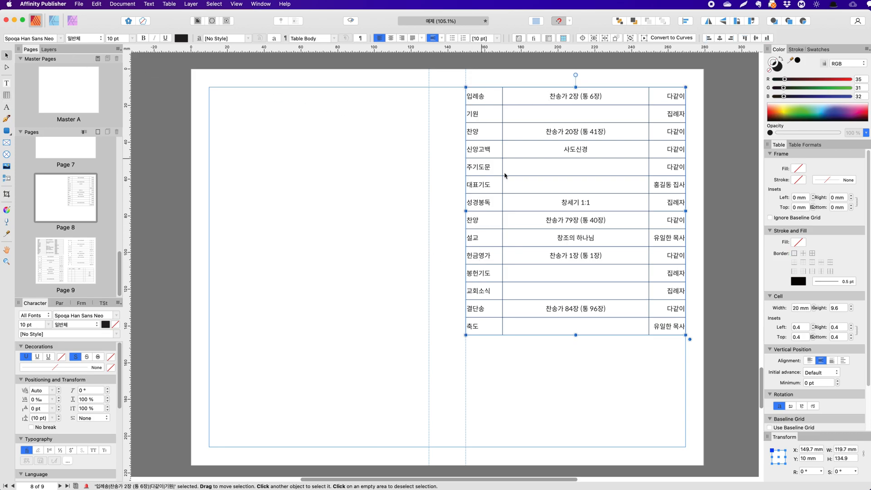
pyautogui.click(59, 304)
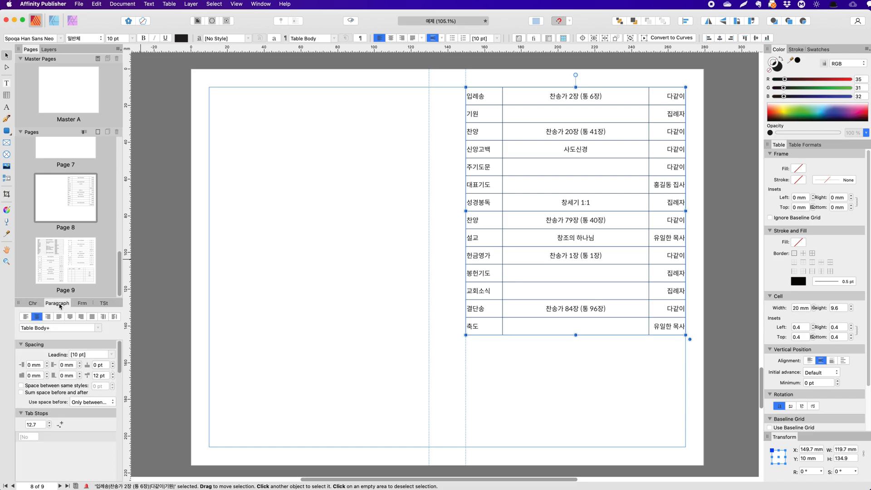
pyautogui.click(47, 363)
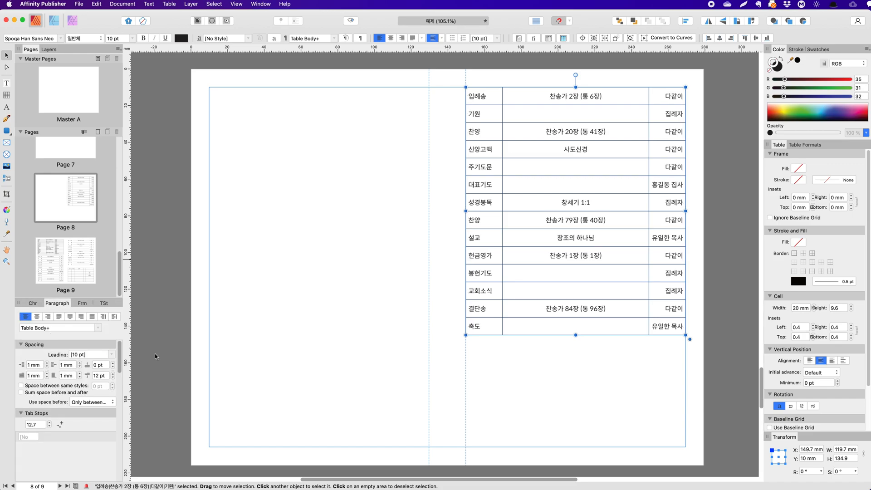
pyautogui.click(426, 295)
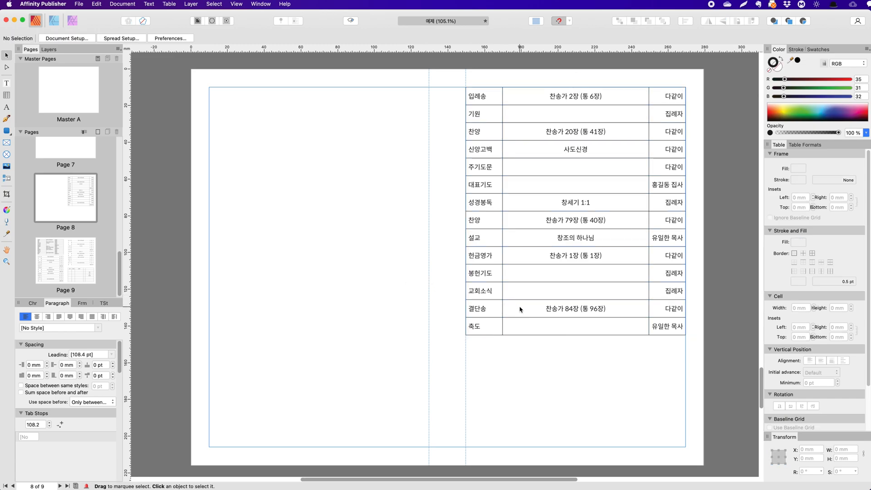
# Apply Justify All alignment to the text in columns A and C
pyautogui.doubleClick(487, 94)
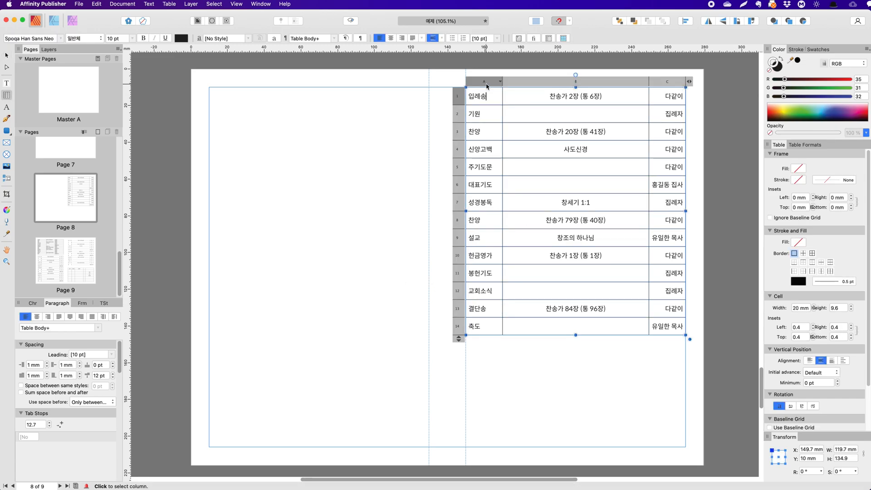
pyautogui.click(486, 86)
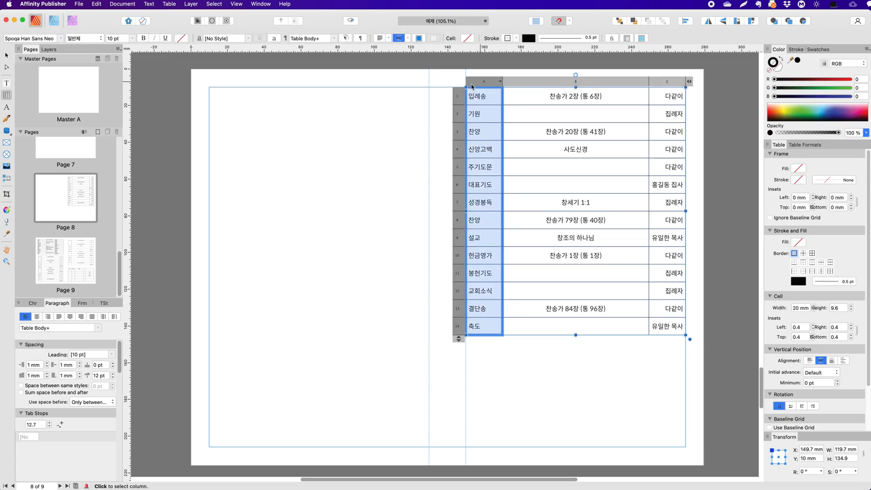
pyautogui.click(92, 317)
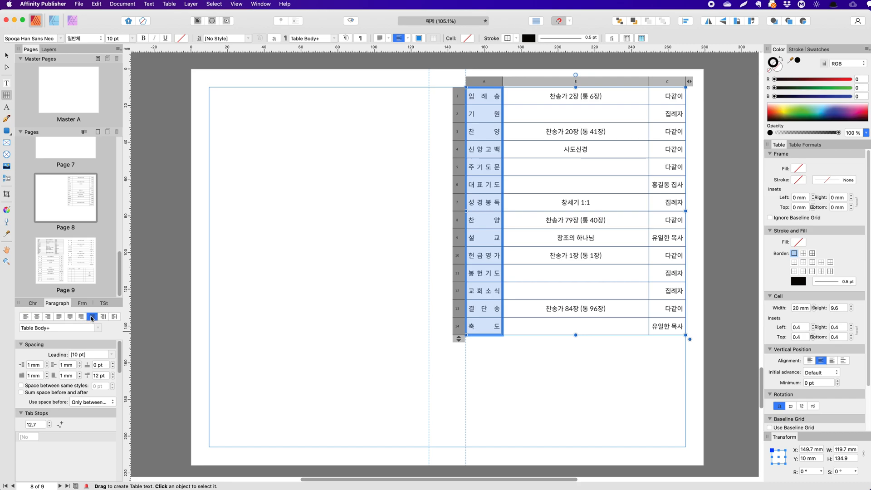
pyautogui.click(666, 82)
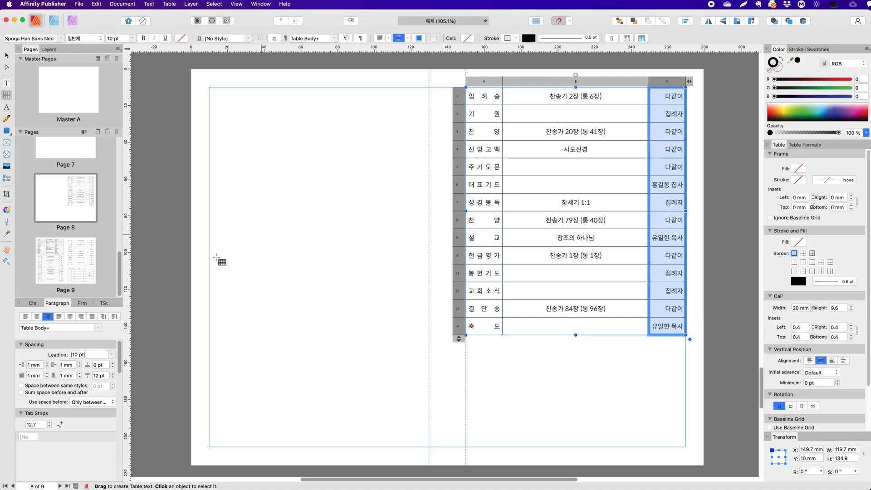
pyautogui.click(92, 318)
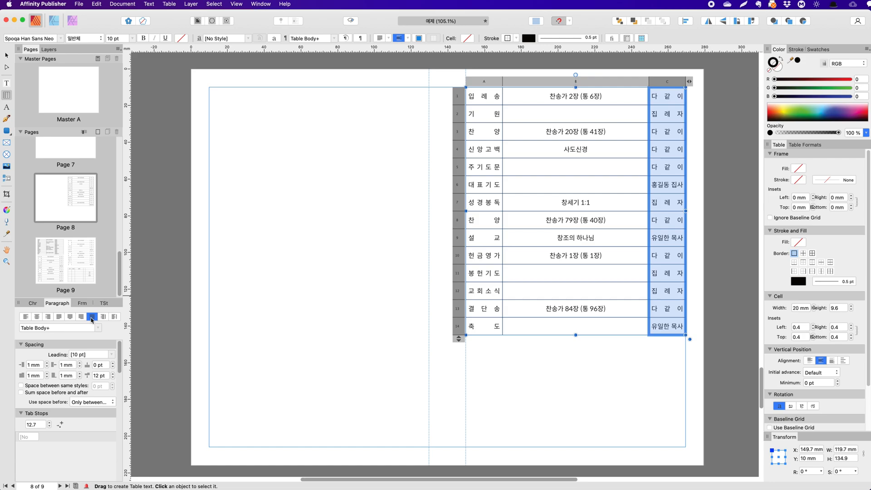
# Try to insert a tab in the first cell of column B
pyautogui.click(575, 96)
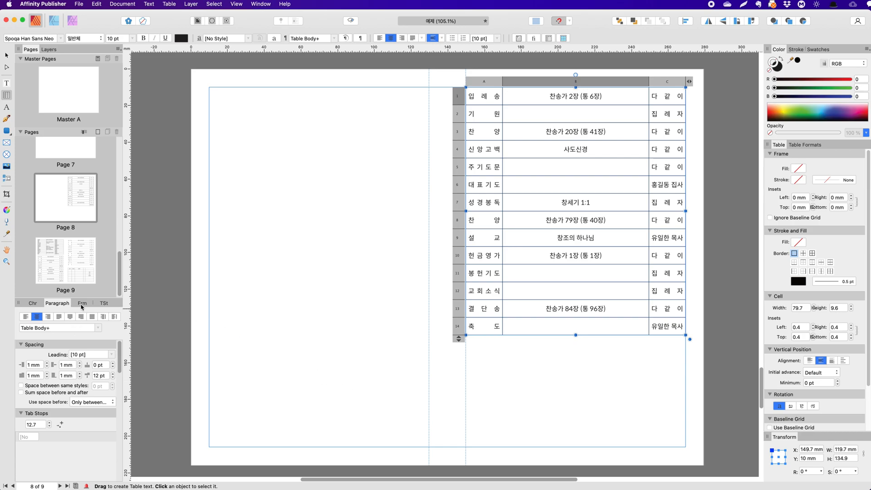
pyautogui.click(38, 425)
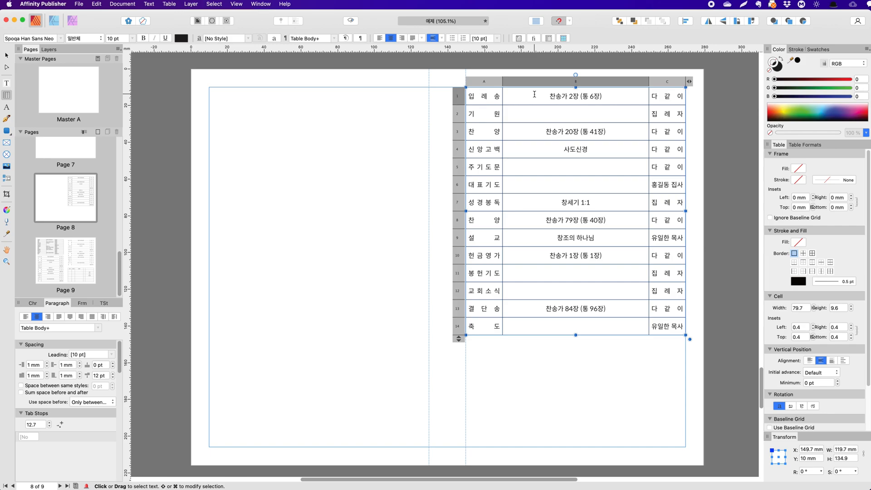
pyautogui.press('Tab')
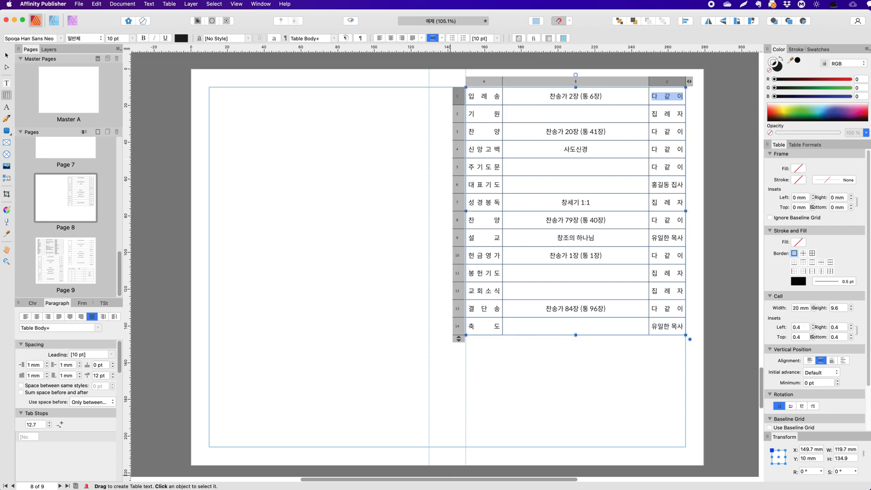
# Switch to TextEdit and copy the tab character from the untitled document
pyautogui.press('super+Tab')
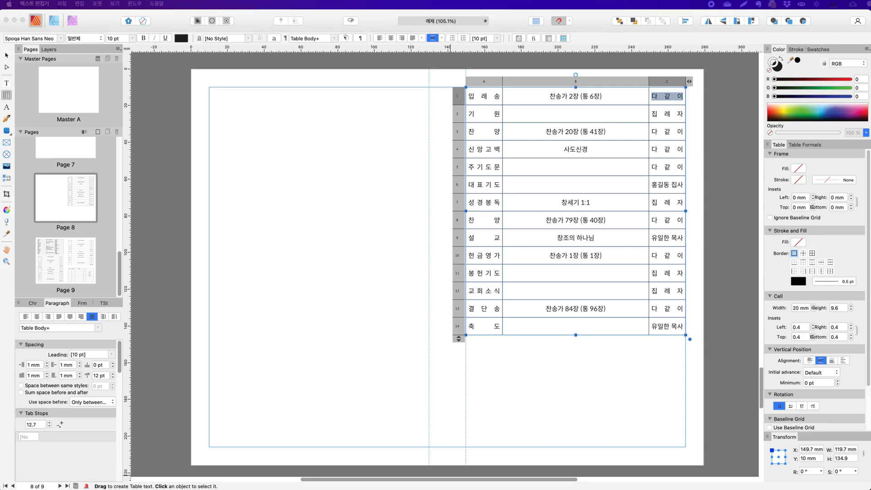
pyautogui.moveTo(0, 123); pyautogui.dragTo(198, 110)
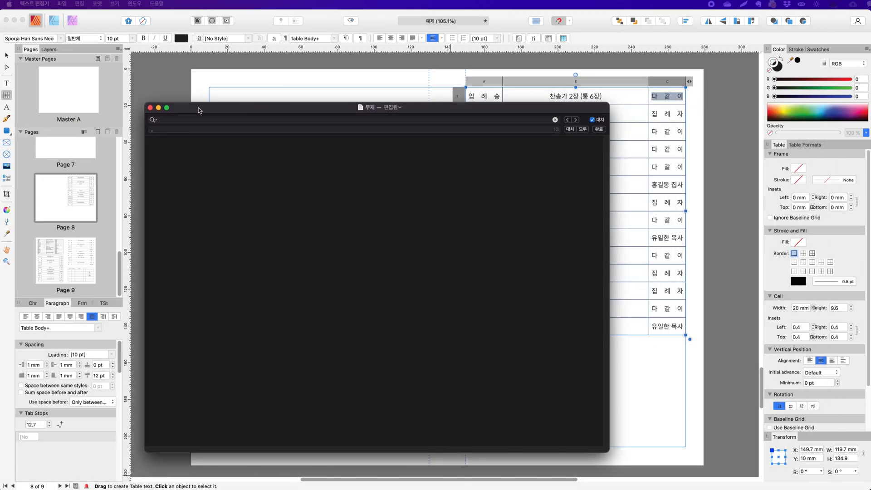
pyautogui.press('super+a')
pyautogui.rightClick(154, 141)
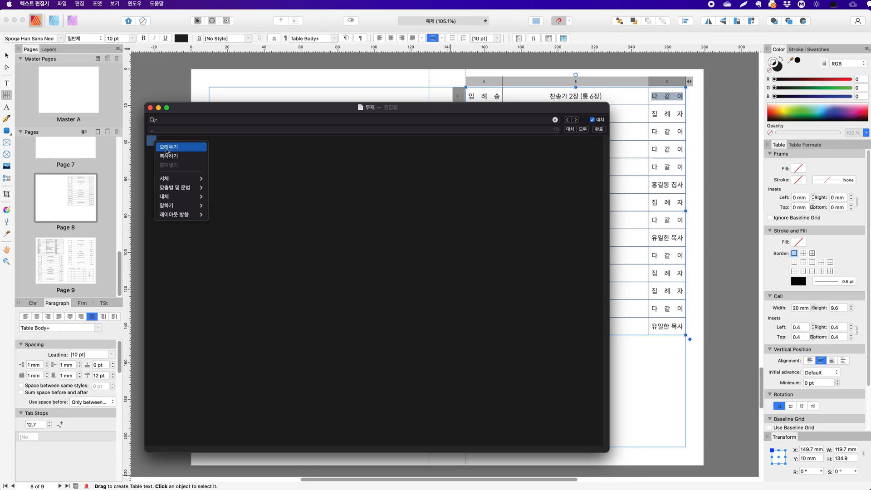
pyautogui.click(169, 157)
# Back in Affinity Publisher, paste the tab before and after the text in column B's first cell, and left-align the whole column
pyautogui.click(544, 96)
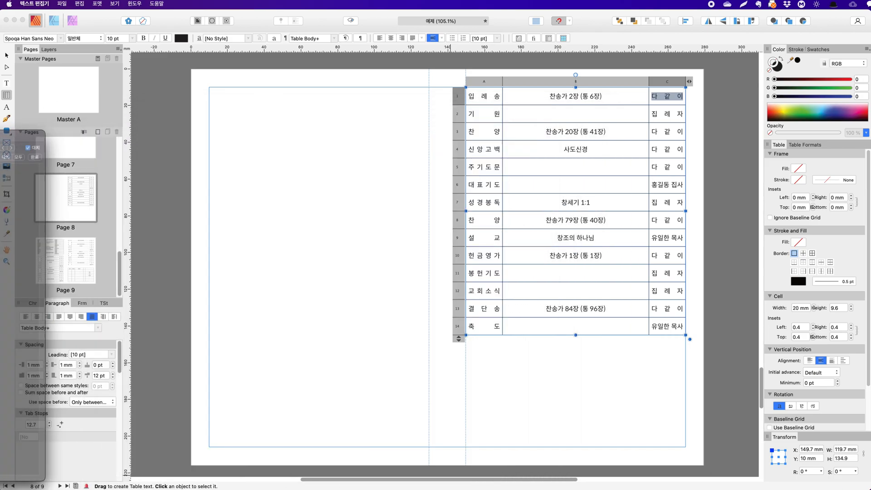
pyautogui.press('super+v')
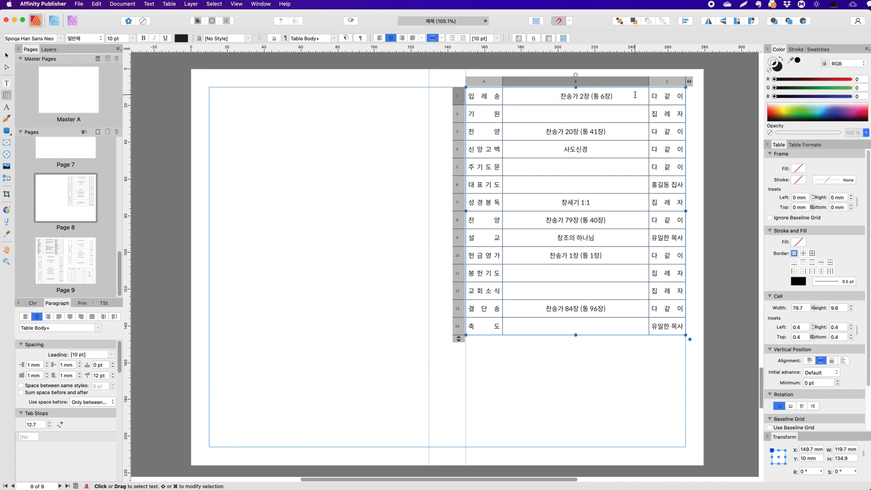
pyautogui.click(625, 97)
pyautogui.press('super+z')
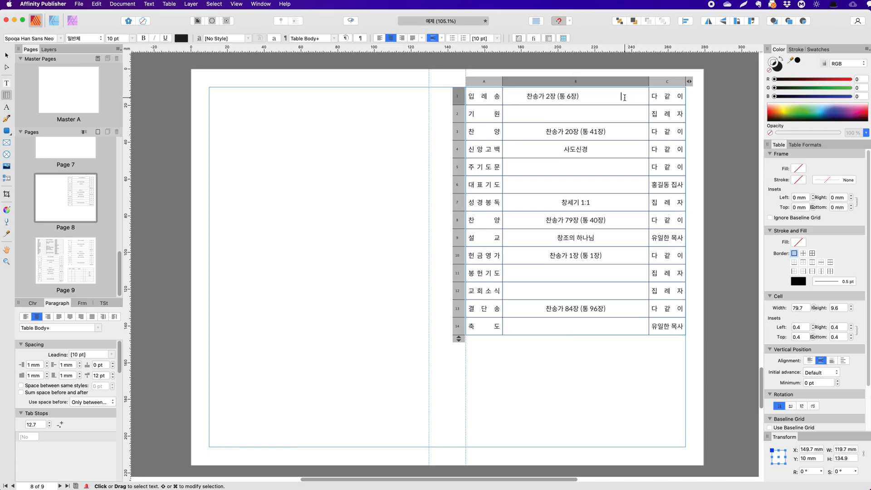
pyautogui.click(576, 82)
pyautogui.click(25, 318)
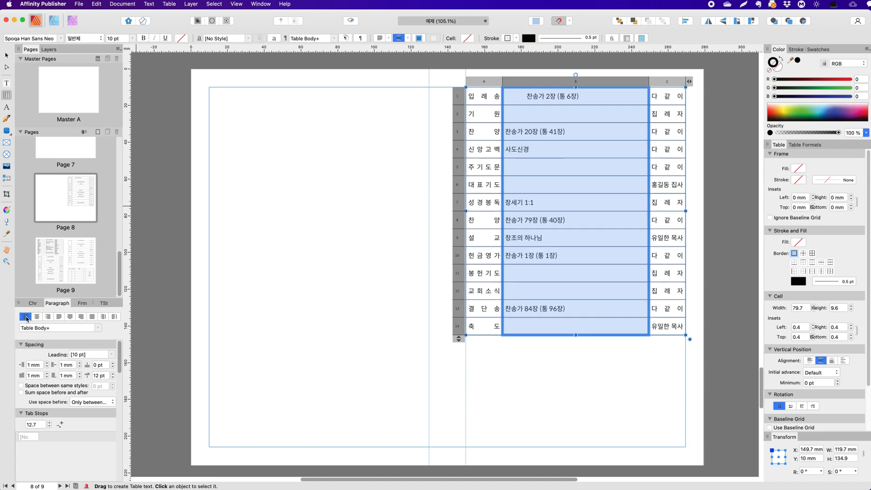
# Insert tabs in column B rows 2 to 5, one on each side of existing text and a single one in empty cells
pyautogui.click(579, 116)
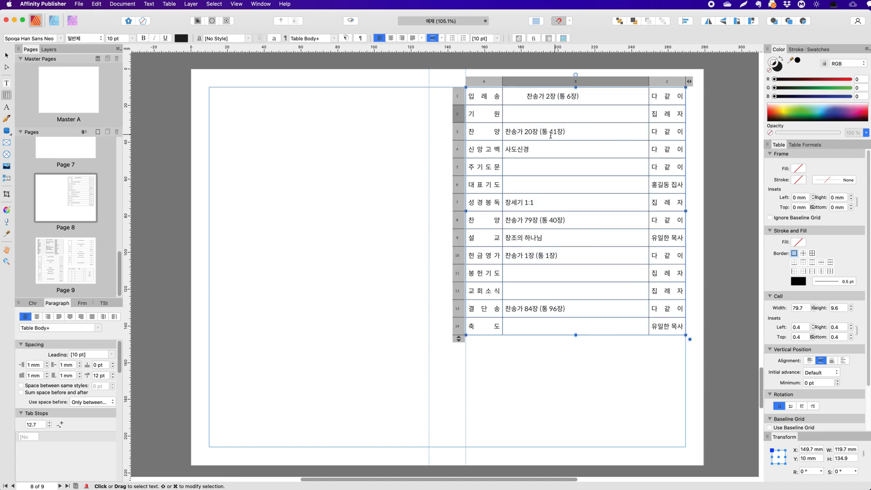
pyautogui.click(505, 131)
pyautogui.press('Tab')
pyautogui.press('Down')
pyautogui.press('Tab')
pyautogui.press('Down')
pyautogui.press('Down')
pyautogui.press('Down')
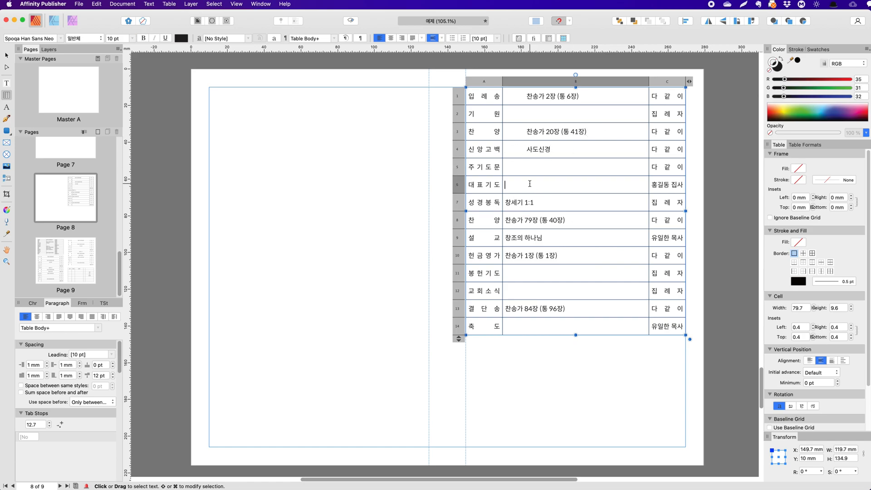
# Insert tabs in column B rows 6 to 14, around the text in filled cells and one in each empty cell
pyautogui.press('Tab')
pyautogui.press('Down')
pyautogui.press('Tab')
pyautogui.press('Down')
pyautogui.press('Tab')
pyautogui.press('Down')
pyautogui.press('Tab')
pyautogui.press('Down')
pyautogui.press('Down')
pyautogui.press('Tab')
pyautogui.press('Down')
pyautogui.press('Tab')
pyautogui.press('Down')
# Add tab stops at 39 mm and 78 mm to column B, and give the 39 mm stop centre alignment
pyautogui.click(576, 81)
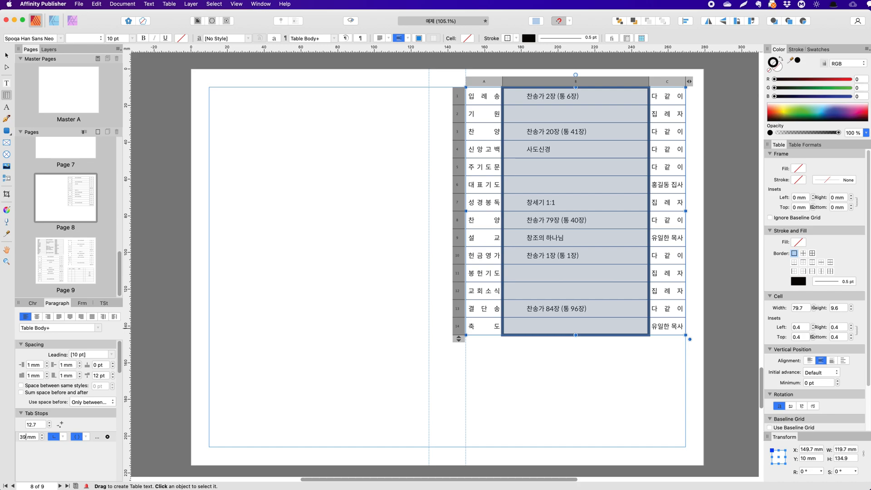
pyautogui.write('78')
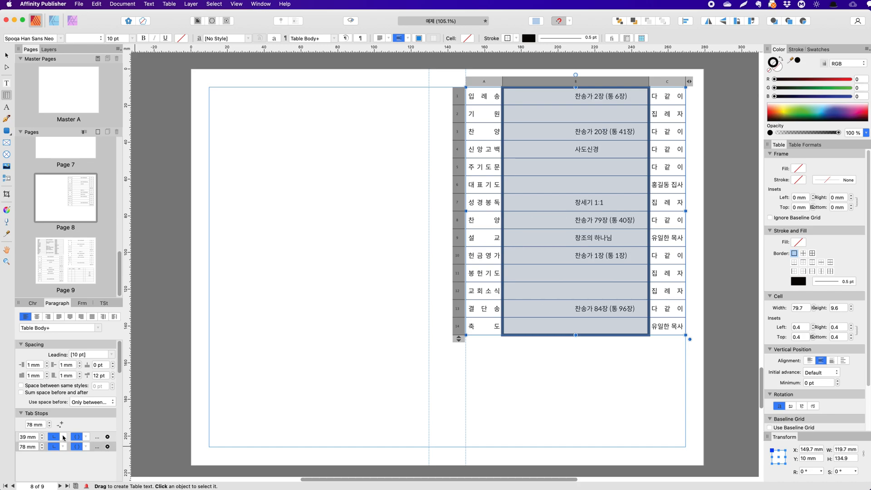
pyautogui.click(53, 447)
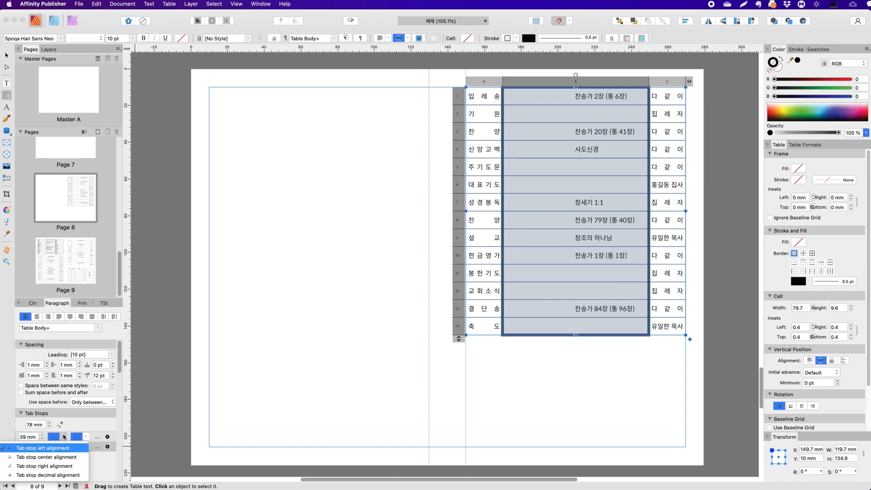
pyautogui.click(59, 461)
# Give both column B tab stops a character leader, and set the 78 mm stop to right alignment
pyautogui.click(77, 447)
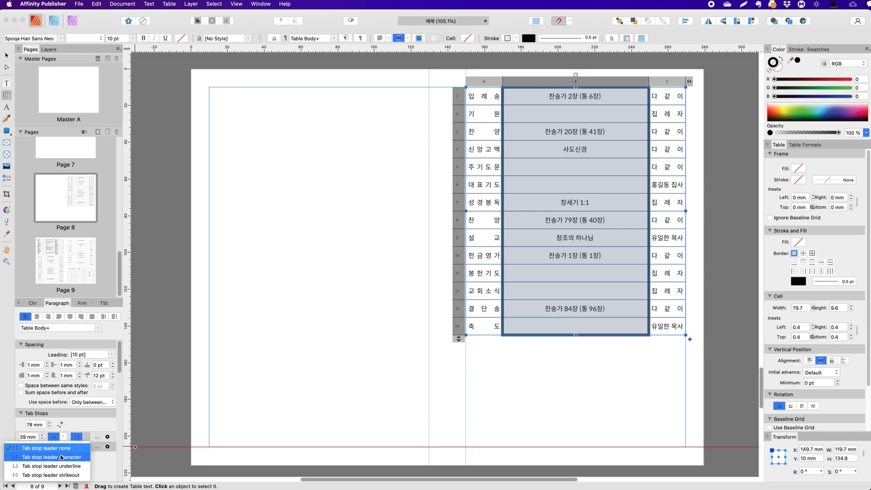
pyautogui.click(71, 457)
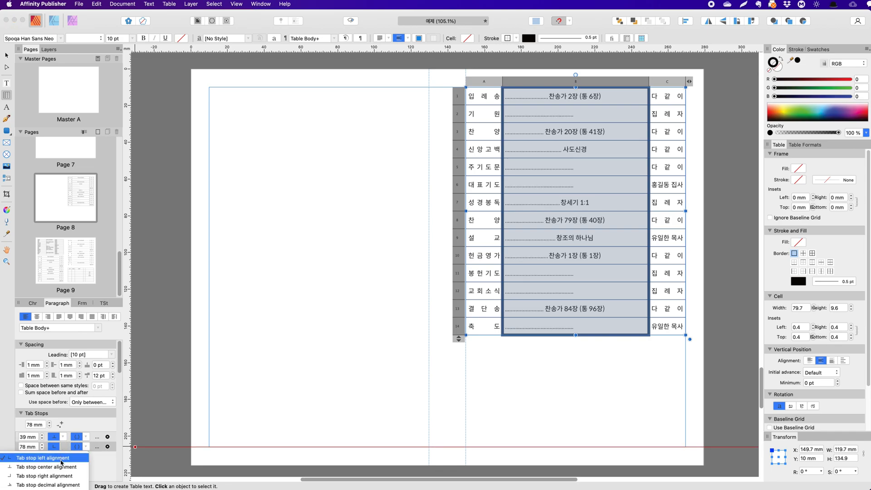
pyautogui.click(77, 447)
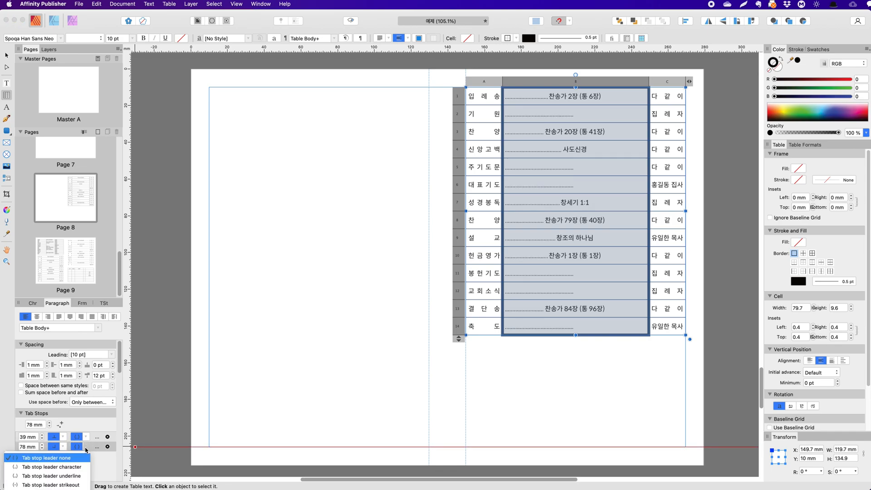
pyautogui.click(69, 469)
# Remove the 39 mm tab stop from the textless column B cells in rows 2, 5, 6, 11, 12 and 14
pyautogui.click(592, 114)
pyautogui.keyDown('super'); pyautogui.click(588, 167); pyautogui.keyUp('super')
pyautogui.keyDown('super'); pyautogui.click(588, 185); pyautogui.keyUp('super')
pyautogui.keyDown('super'); pyautogui.click(596, 275); pyautogui.keyUp('super')
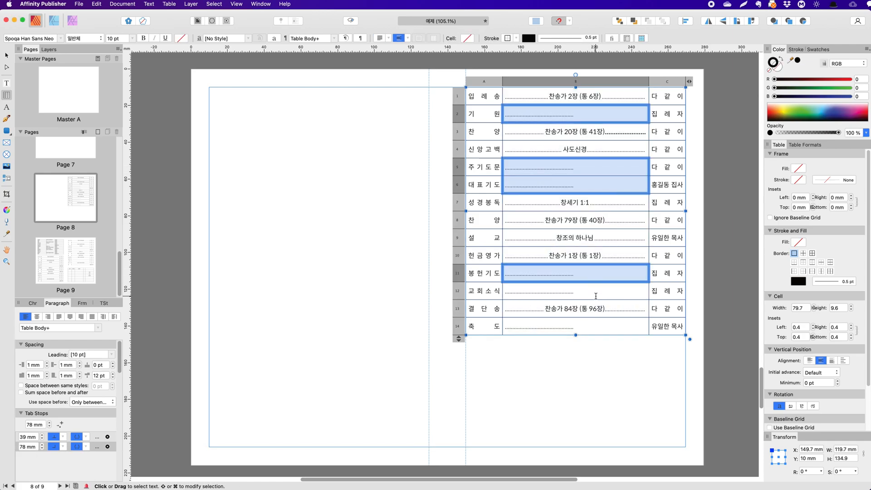
pyautogui.keyDown('super'); pyautogui.click(596, 293); pyautogui.keyUp('super')
pyautogui.keyDown('super'); pyautogui.click(595, 326); pyautogui.keyUp('super')
pyautogui.click(107, 436)
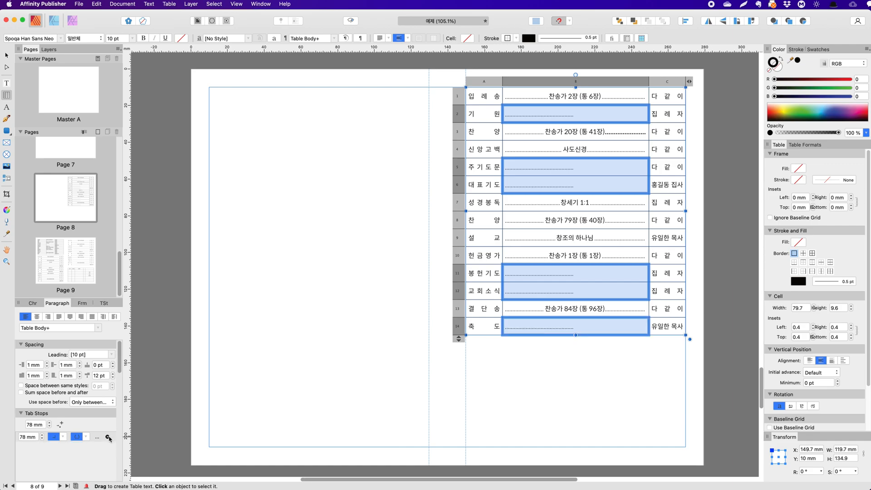
# Add a space on each side of the text in column B's filled cells to separate it from the dotted leaders
pyautogui.click(610, 101)
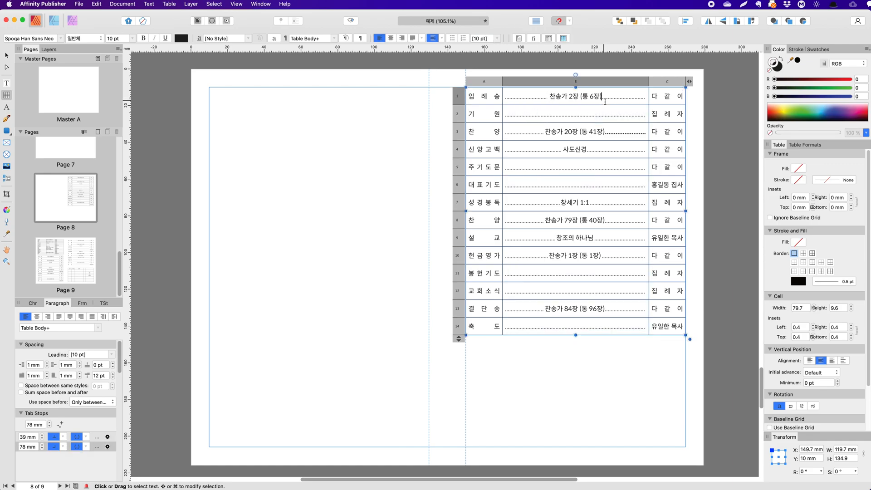
pyautogui.click(605, 132)
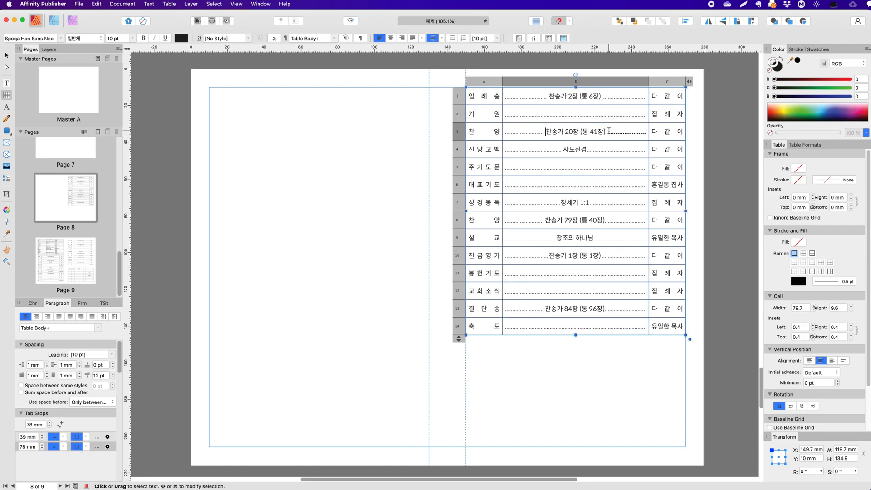
pyautogui.click(588, 149)
pyautogui.click(563, 203)
pyautogui.click(590, 203)
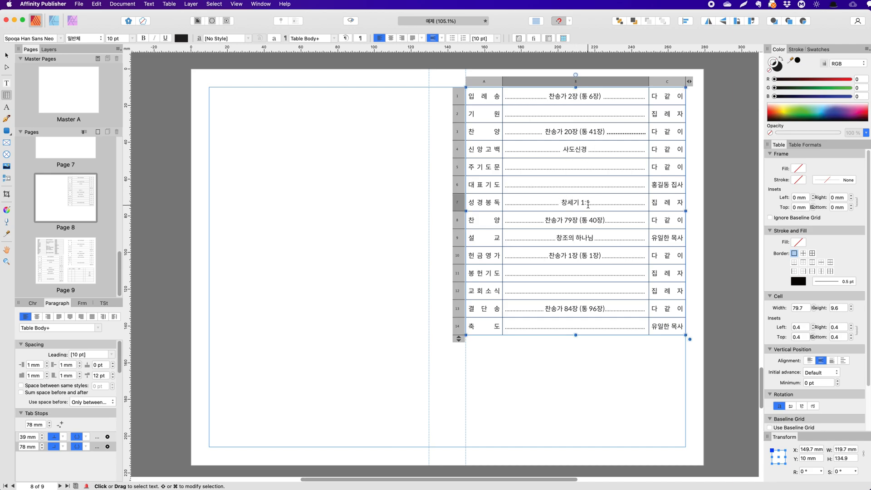
pyautogui.click(605, 221)
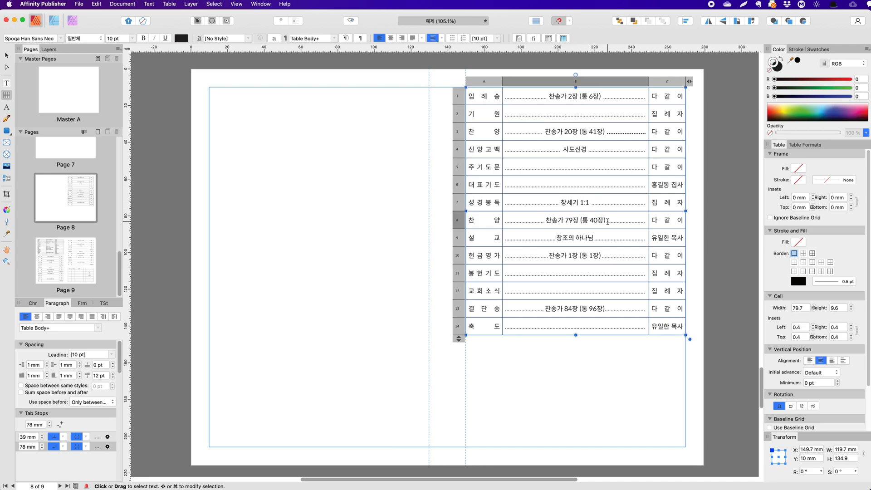
pyautogui.click(557, 237)
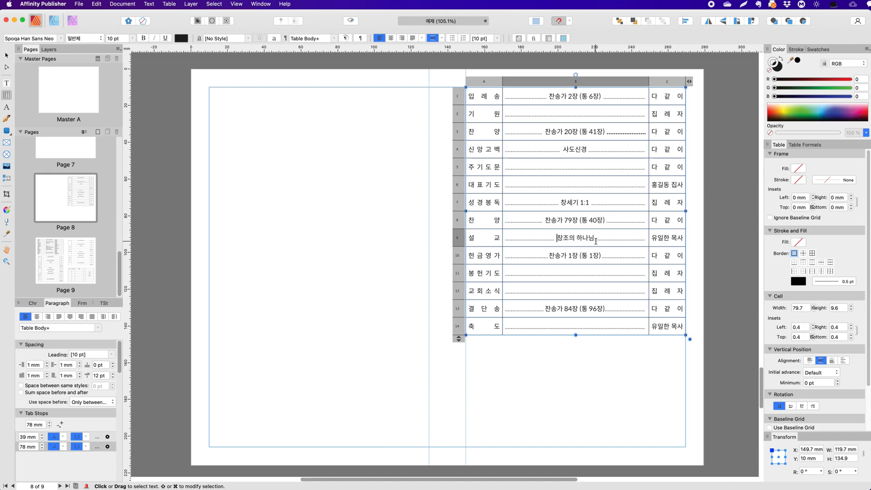
pyautogui.click(549, 256)
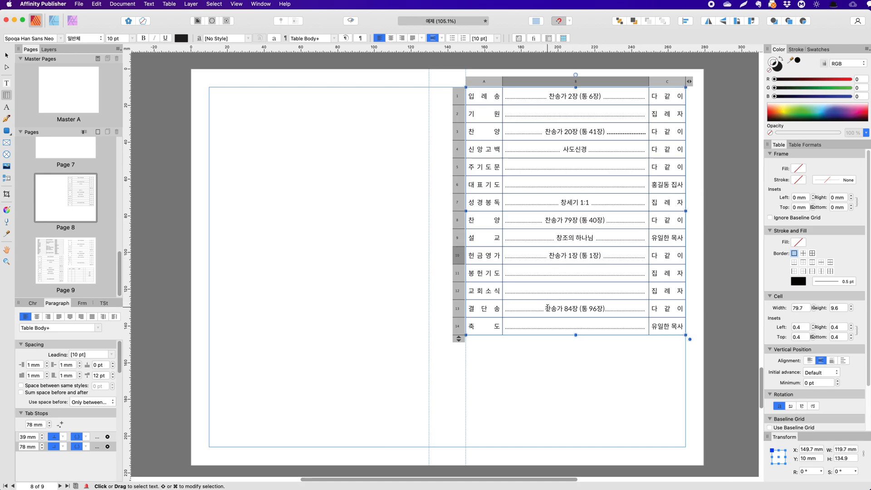
pyautogui.click(606, 309)
# Try ">" as the leader character of the 39 mm tab stop throughout column B
pyautogui.press('super+a')
pyautogui.click(97, 436)
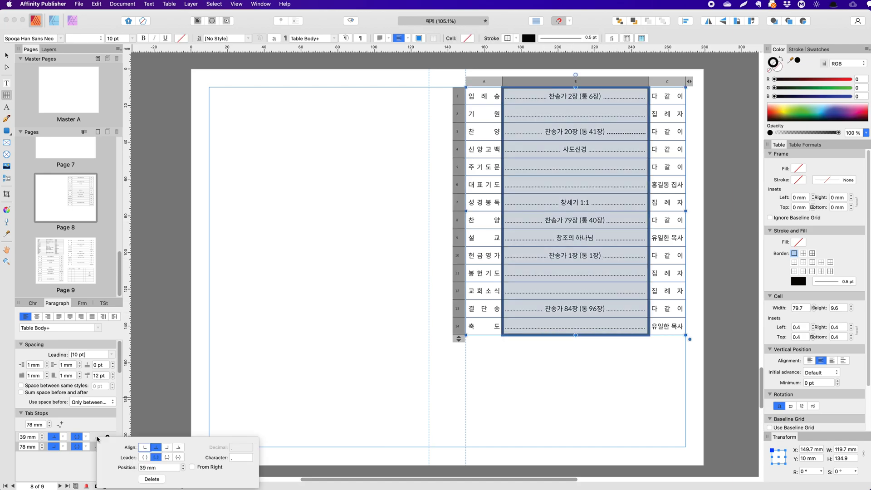
pyautogui.click(244, 460)
pyautogui.write('>')
pyautogui.press('Return')
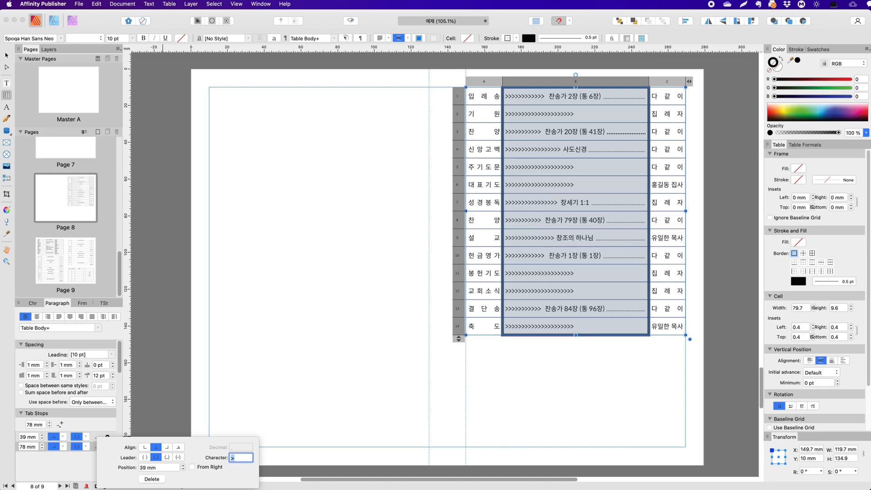
pyautogui.press('Escape')
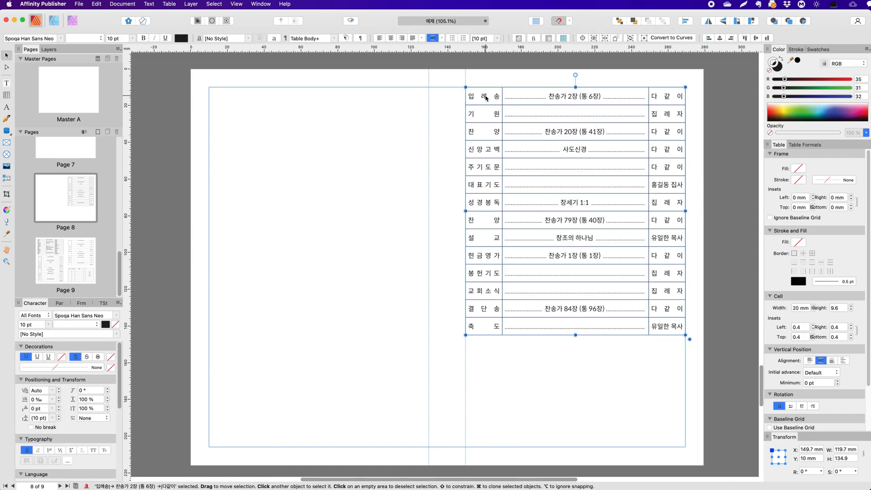
pyautogui.click(781, 154)
pyautogui.click(781, 154)
pyautogui.click(795, 231)
pyautogui.click(795, 230)
# Remove the stroke from all vertical borders across columns A to C of the worship order table
pyautogui.doubleClick(486, 96)
pyautogui.moveTo(484, 82); pyautogui.dragTo(658, 82)
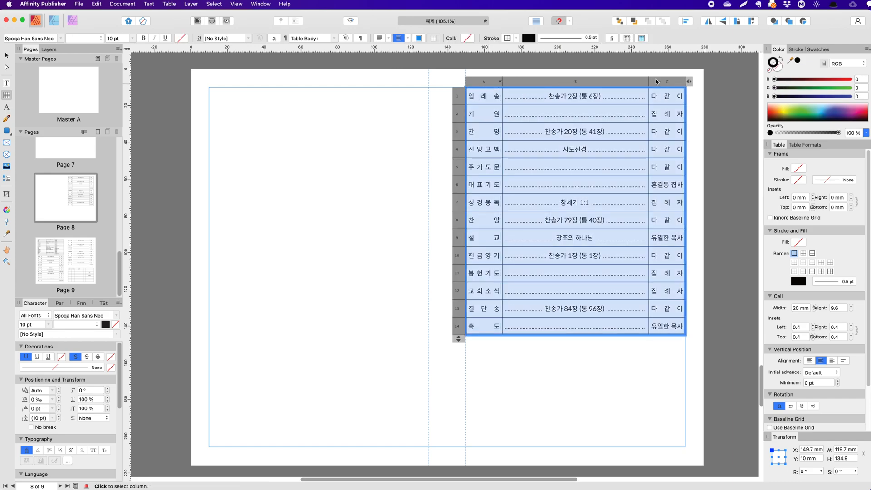
pyautogui.click(830, 272)
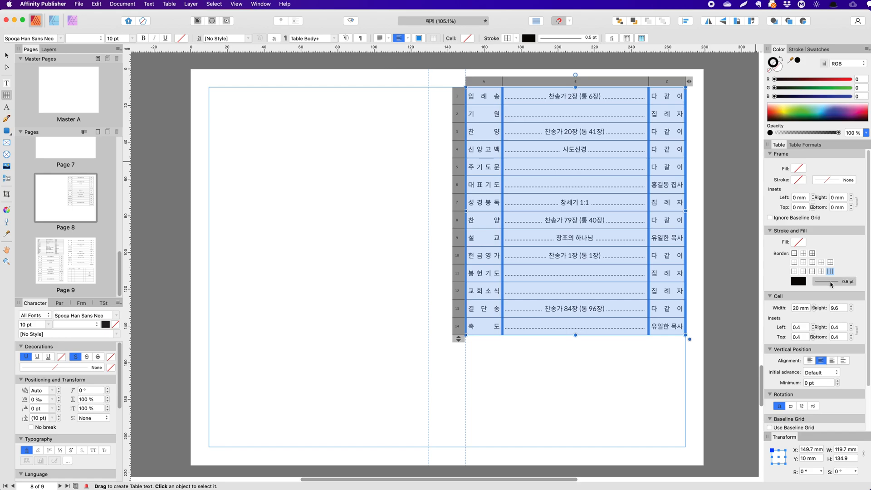
pyautogui.click(827, 282)
pyautogui.click(810, 297)
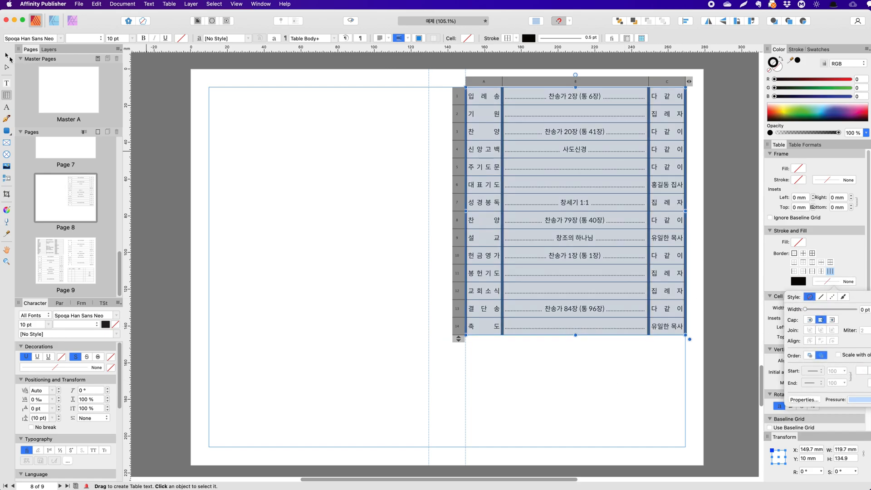
pyautogui.click(227, 177)
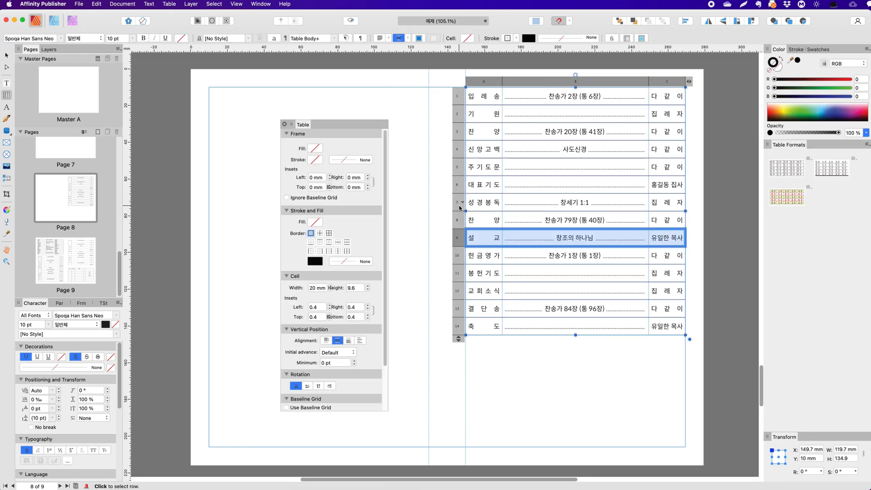
# Fill rows 7 and 9 of the table with a light green at reduced opacity
pyautogui.keyDown('super'); pyautogui.click(457, 203); pyautogui.keyUp('super')
pyautogui.click(315, 222)
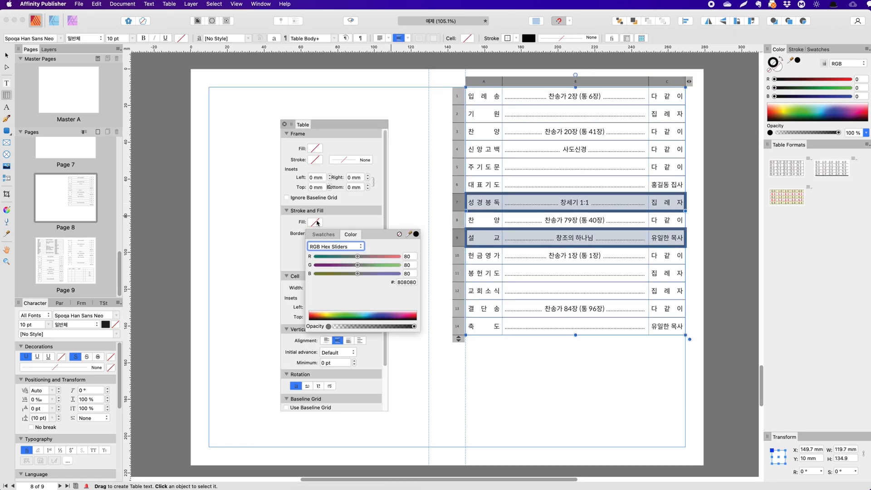
pyautogui.click(416, 234)
pyautogui.moveTo(414, 326); pyautogui.dragTo(346, 328)
pyautogui.click(384, 257)
pyautogui.moveTo(383, 265); pyautogui.dragTo(394, 265)
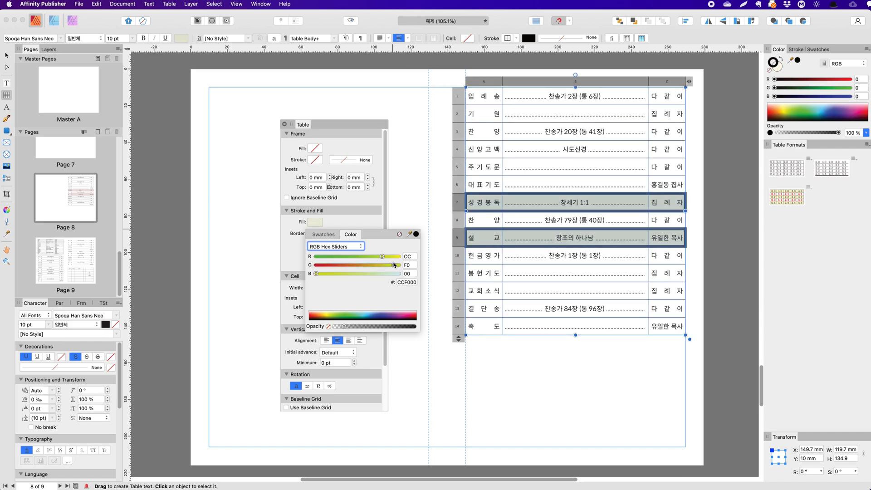
# Set the stroke width of row 9's top and bottom borders to 2 pt
pyautogui.click(356, 262)
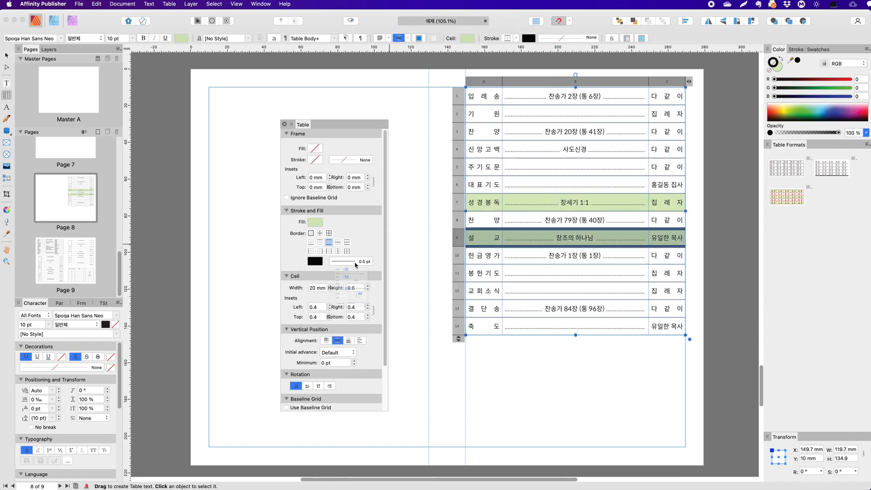
pyautogui.click(386, 290)
pyautogui.write('2')
pyautogui.press('Return')
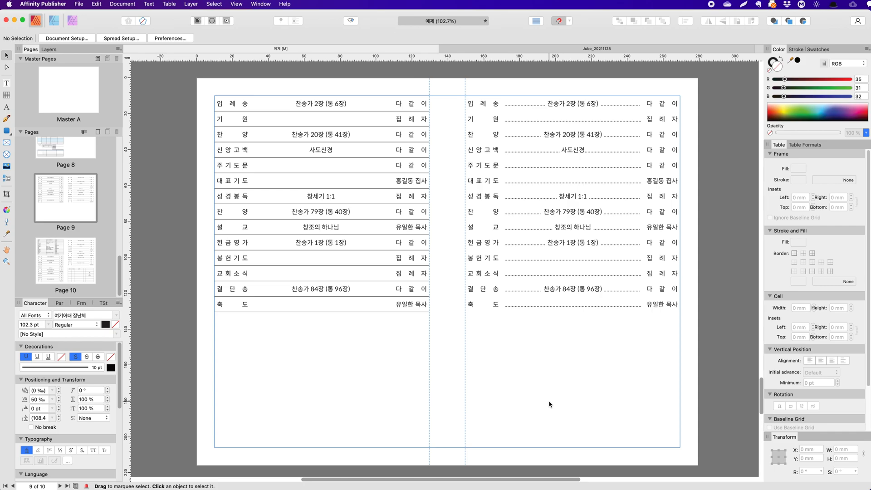
# Switch to preview mode and evenly distribute columns A to C of the table on page 10
pyautogui.press('w')
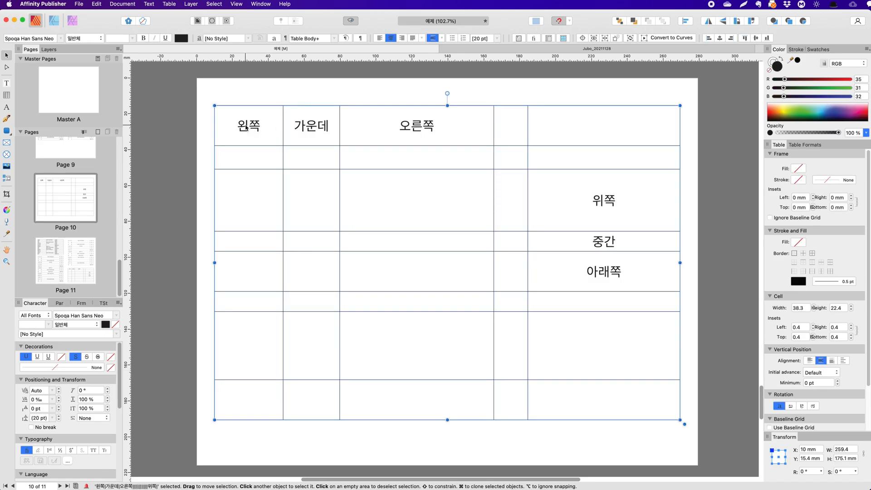
pyautogui.doubleClick(246, 128)
pyautogui.moveTo(240, 100); pyautogui.dragTo(400, 98)
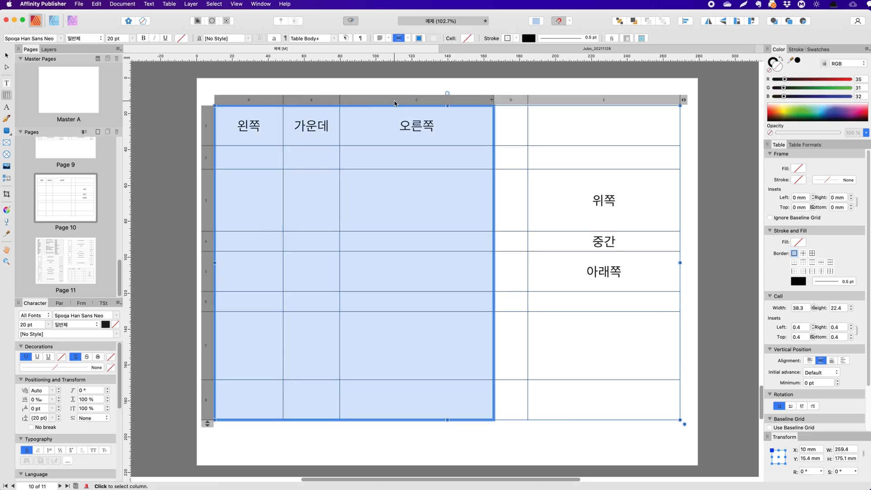
pyautogui.rightClick(395, 104)
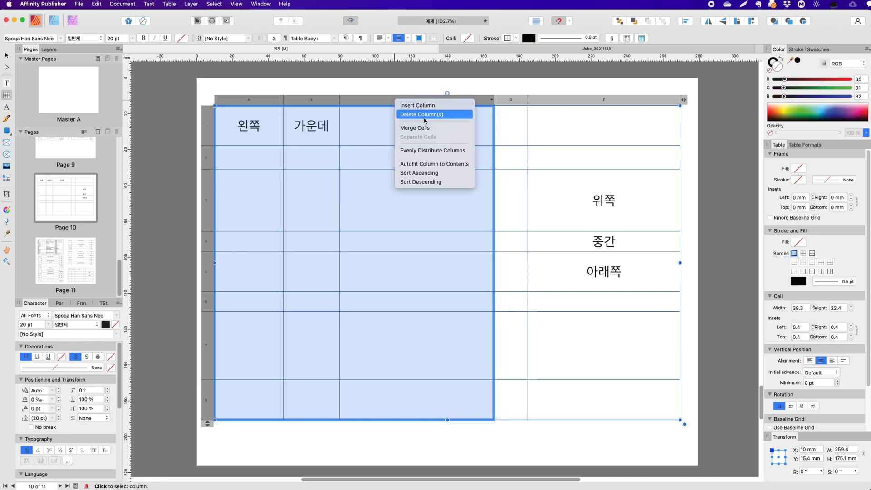
pyautogui.click(442, 154)
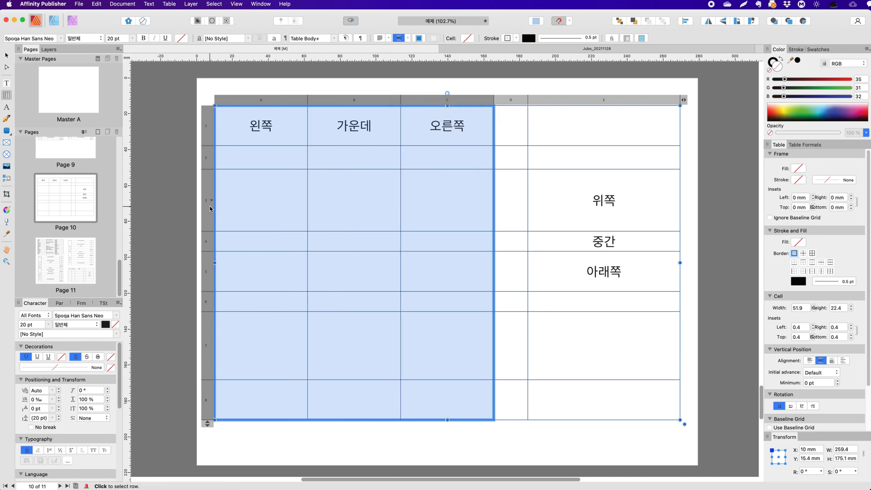
# Evenly distribute the heights of rows 3 to 5 in the page 10 table
pyautogui.click(210, 206)
pyautogui.keyDown('shift'); pyautogui.click(198, 267); pyautogui.keyUp('shift')
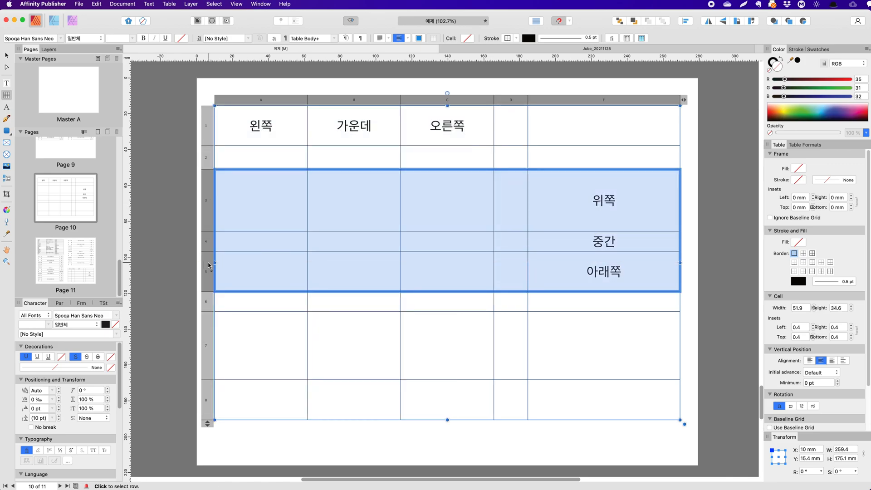
pyautogui.rightClick(208, 262)
pyautogui.click(239, 313)
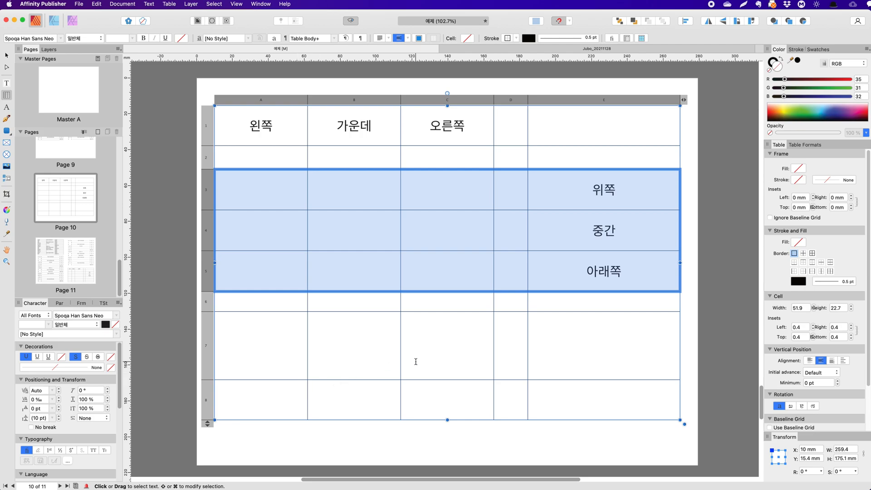
# Merge cells A3 to C3 into one cell and separate them again
pyautogui.click(271, 182)
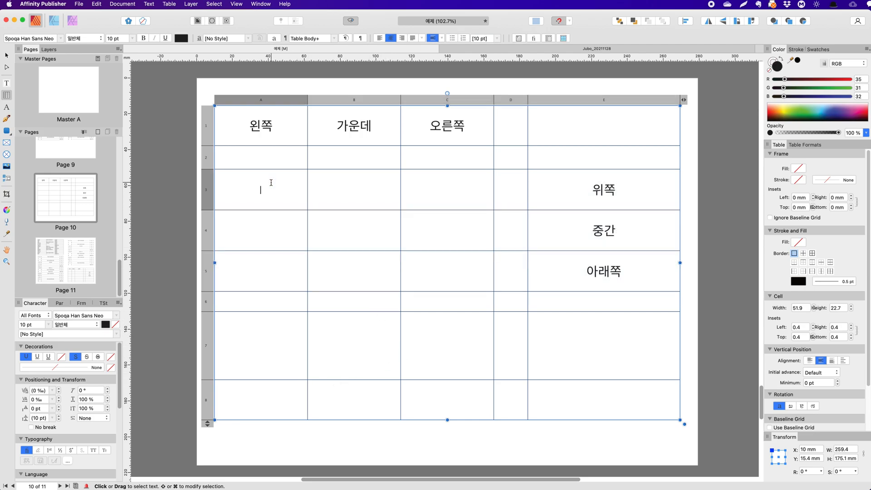
pyautogui.moveTo(271, 182); pyautogui.dragTo(426, 186)
pyautogui.rightClick(451, 186)
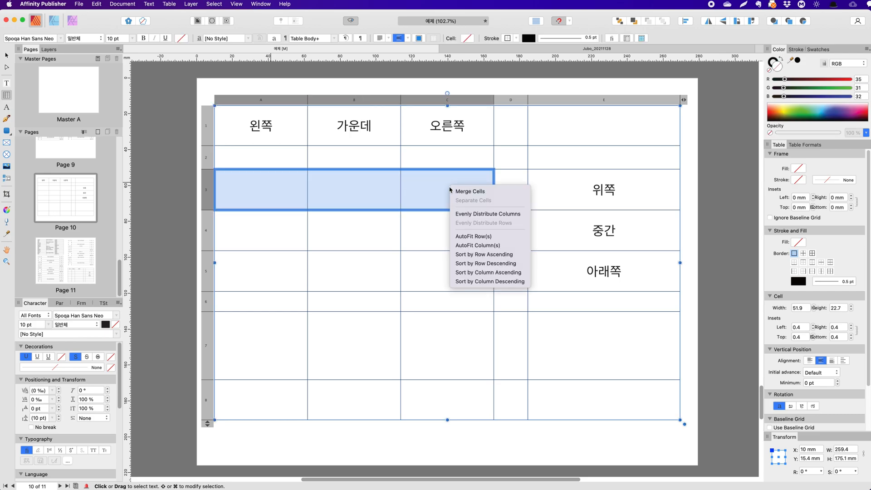
pyautogui.click(483, 192)
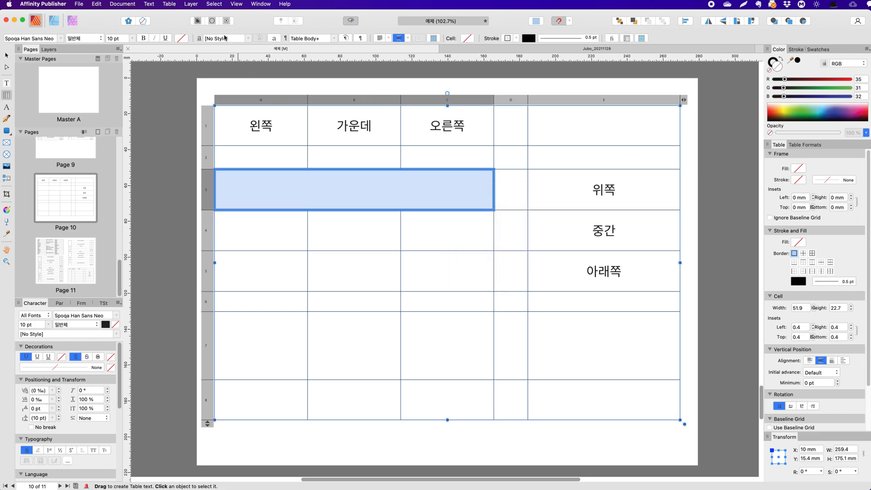
pyautogui.click(175, 4)
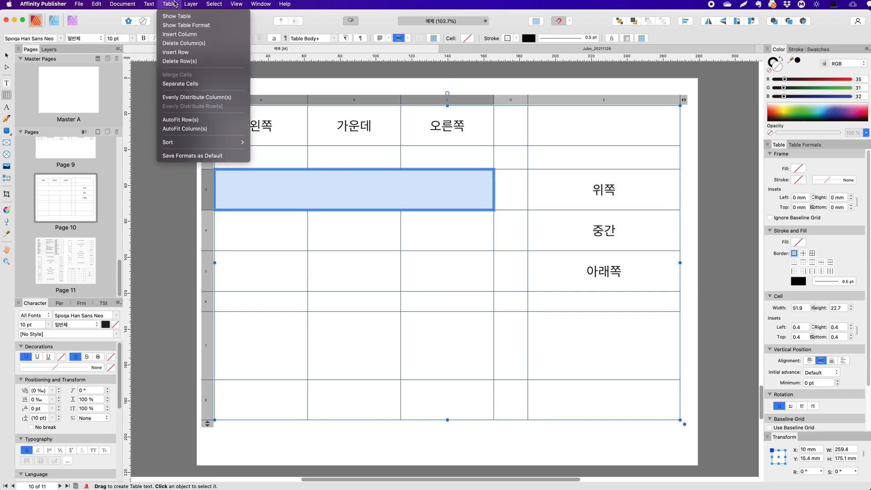
pyautogui.click(187, 84)
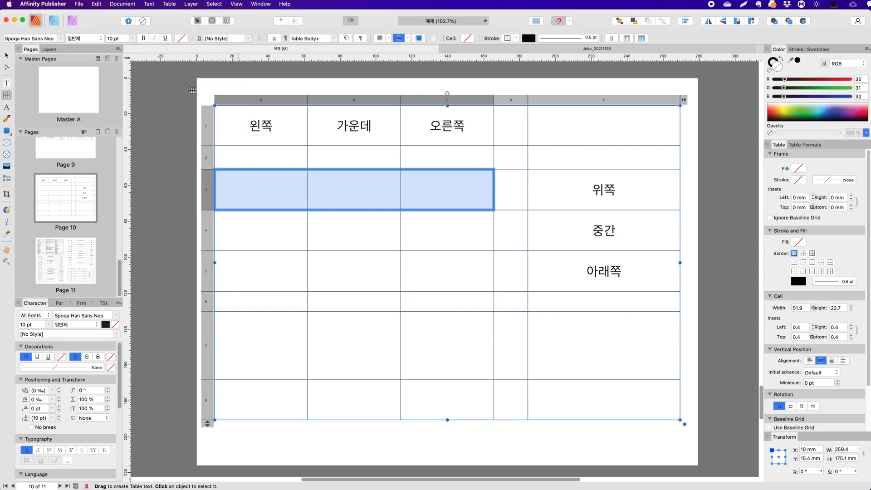
pyautogui.click(331, 186)
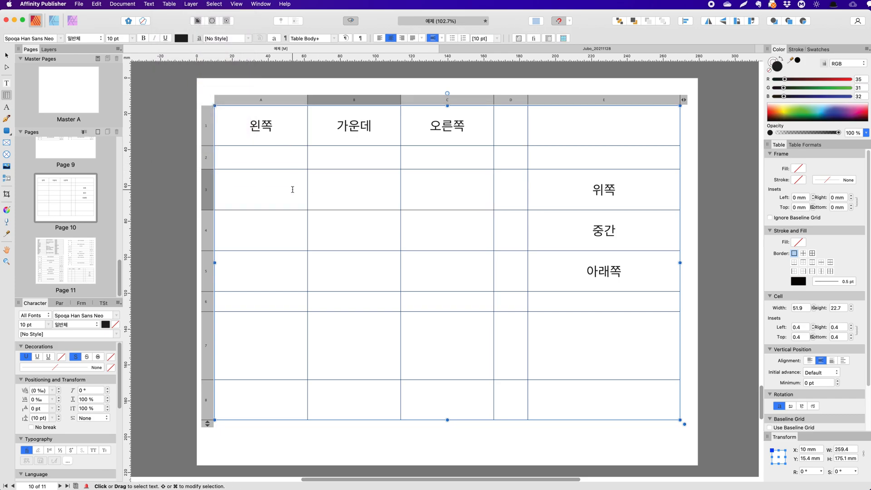
pyautogui.moveTo(292, 189); pyautogui.dragTo(436, 188)
pyautogui.rightClick(437, 194)
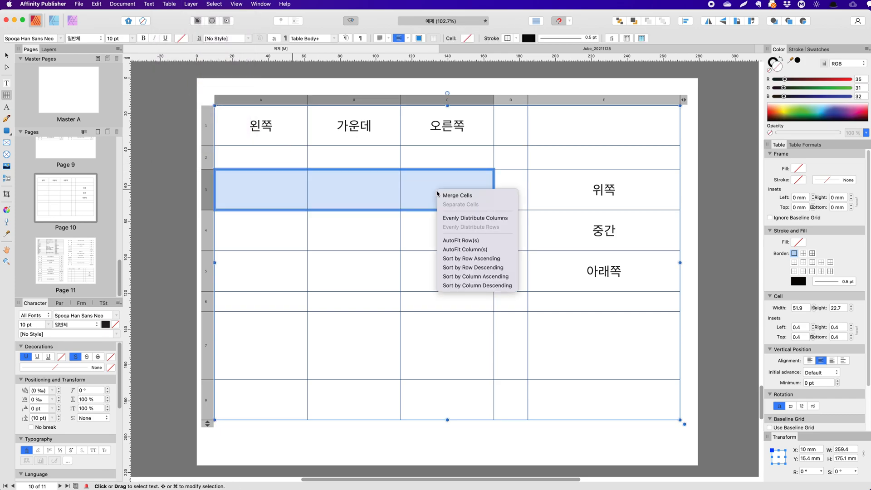
pyautogui.click(363, 198)
pyautogui.click(356, 189)
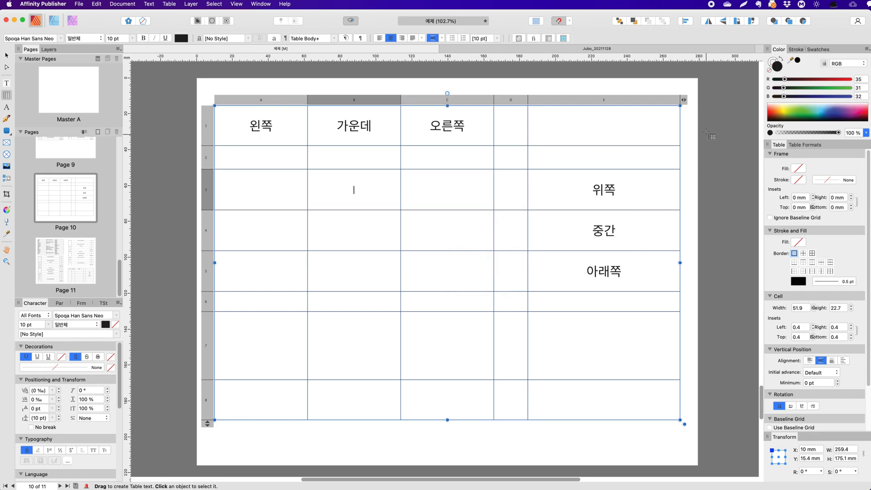
pyautogui.click(684, 98)
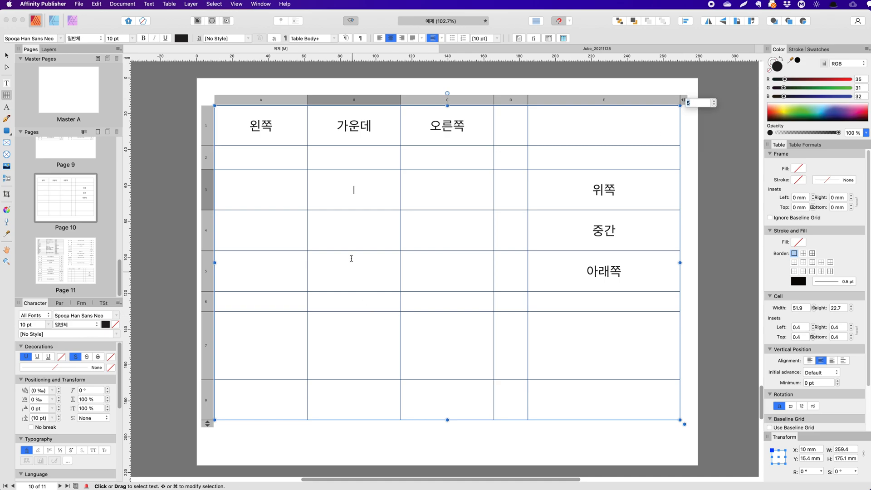
# Insert an empty column before the 가운데 column of the table
pyautogui.click(378, 101)
pyautogui.rightClick(379, 101)
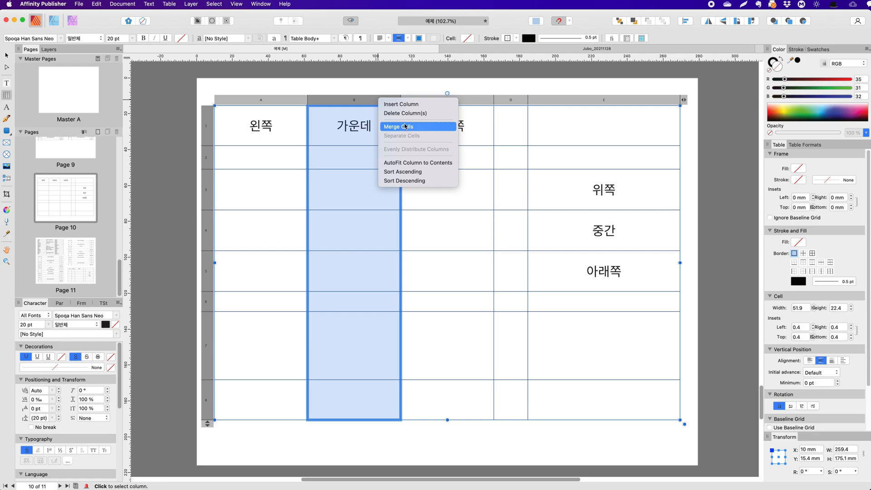
pyautogui.click(421, 104)
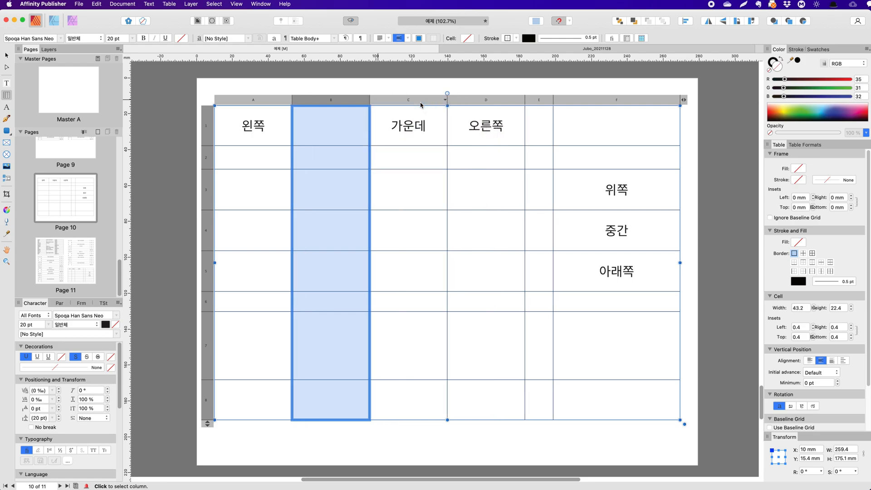
# Delete the empty column B from the page 10 table and autofit the height of row 1
pyautogui.rightClick(307, 104)
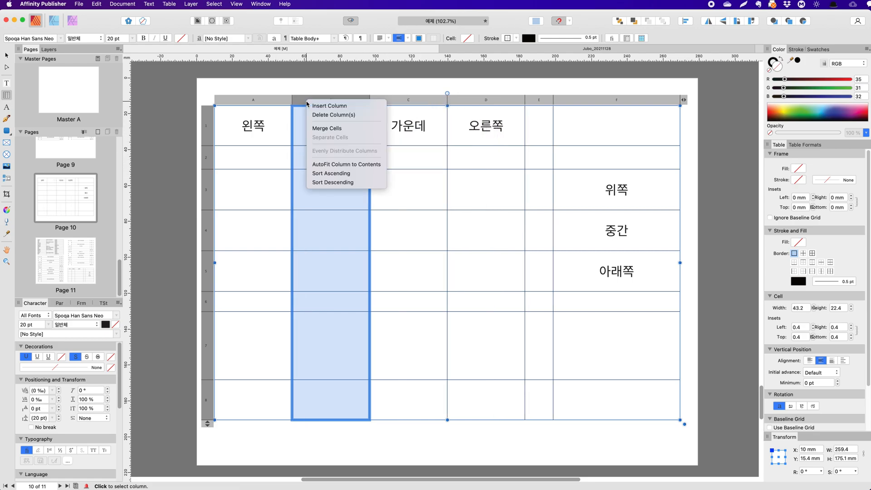
pyautogui.click(329, 114)
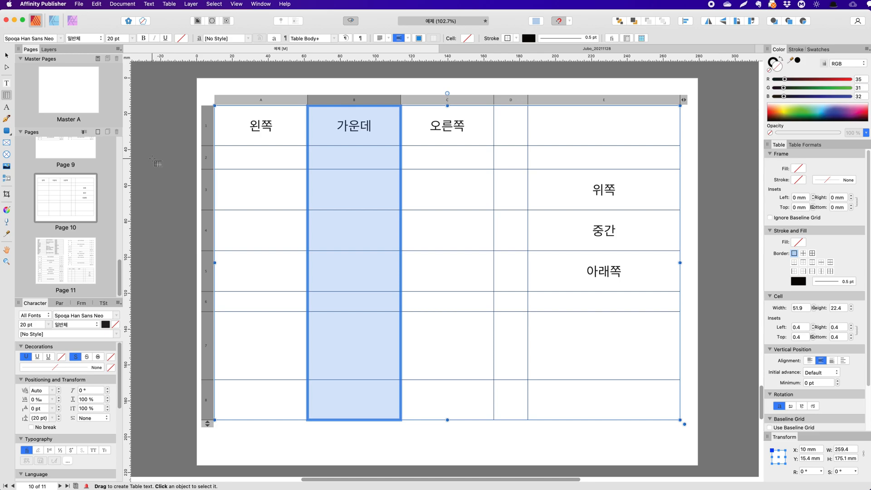
pyautogui.click(207, 126)
pyautogui.rightClick(245, 134)
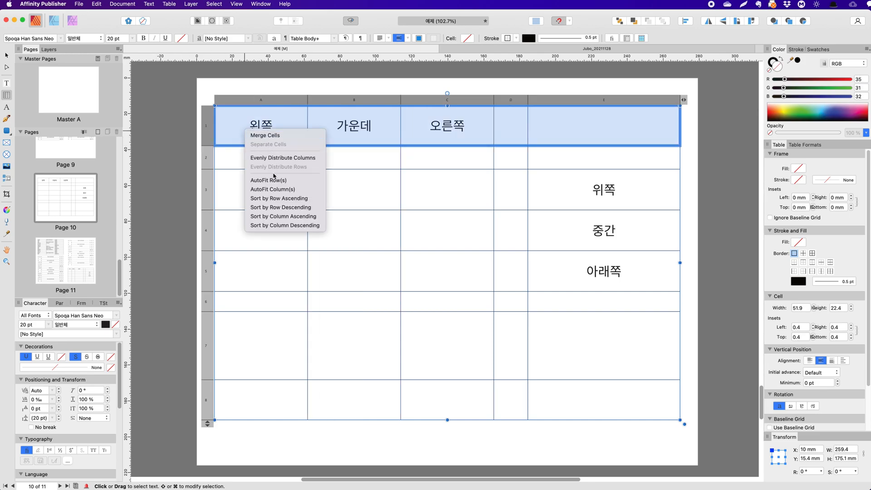
pyautogui.click(285, 181)
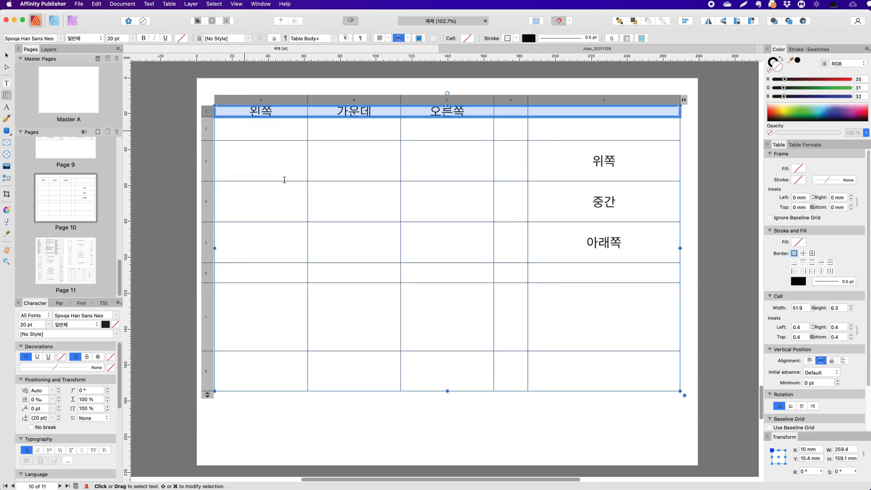
# Sort the table by row 1 in ascending order and sort cells B3 to B5 by column in descending order
pyautogui.rightClick(292, 112)
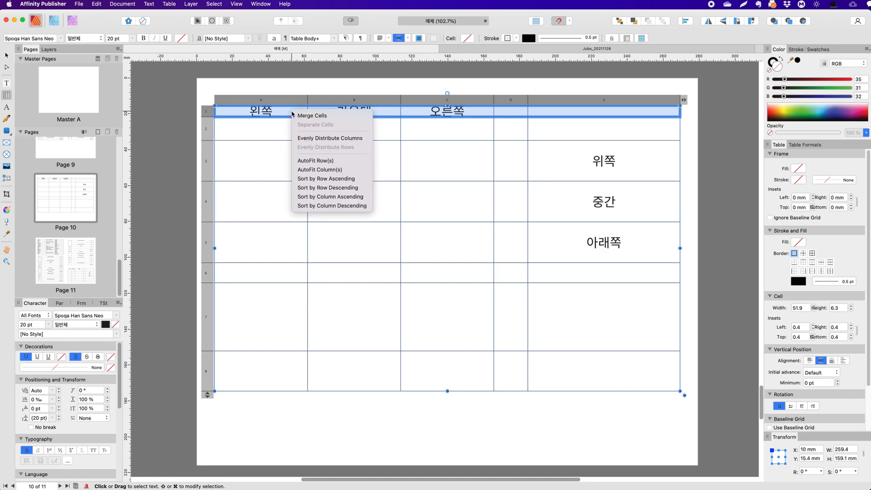
pyautogui.click(324, 182)
pyautogui.moveTo(321, 179); pyautogui.dragTo(354, 245)
pyautogui.rightClick(341, 202)
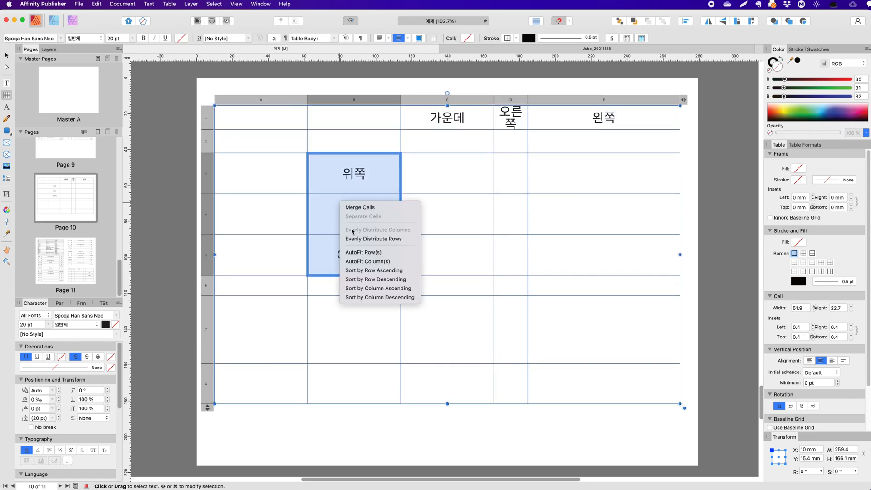
pyautogui.click(379, 298)
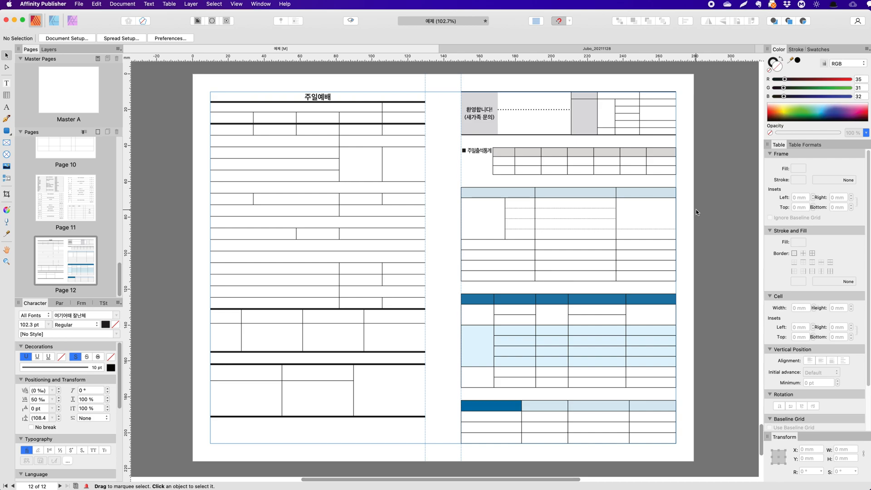
# Preview the table layouts on page 12 without guides
pyautogui.press('w')
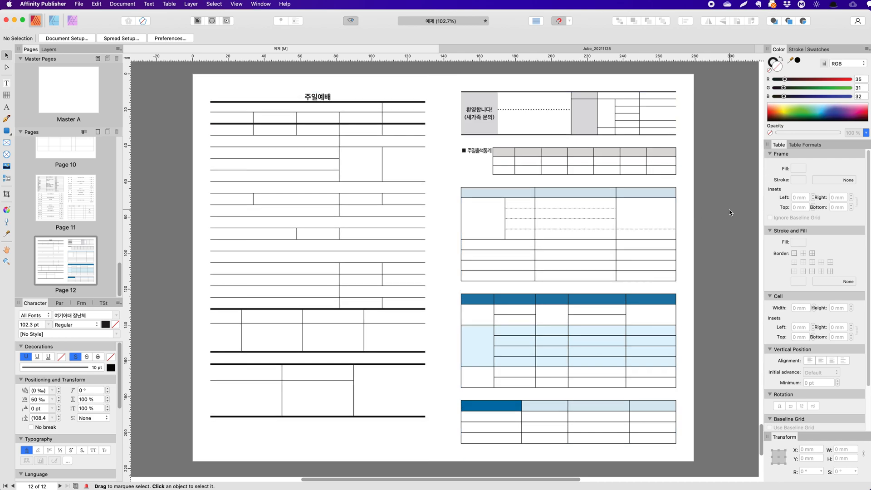